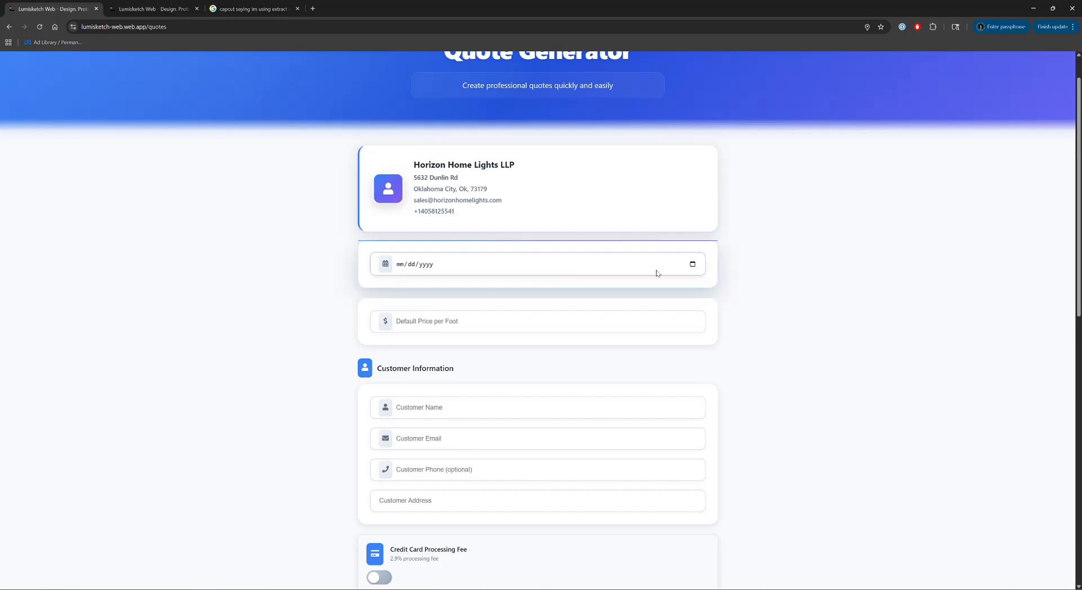
Date the quote October 12, 2025 and set the default price per foot to 32.
left_click(693, 264)
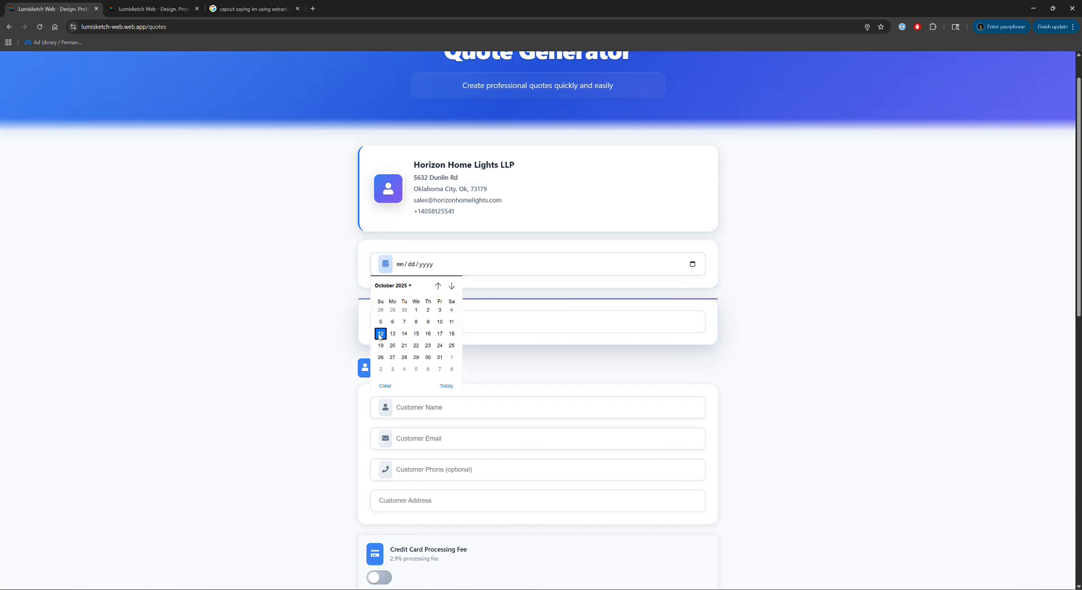
left_click(380, 334)
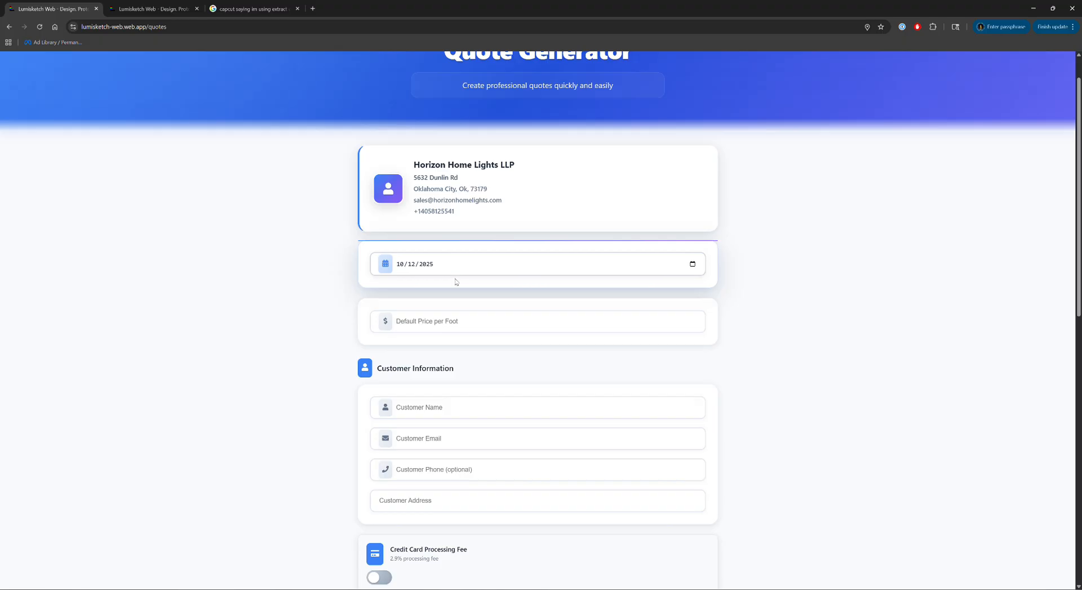
scroll(456, 281, "down", 1)
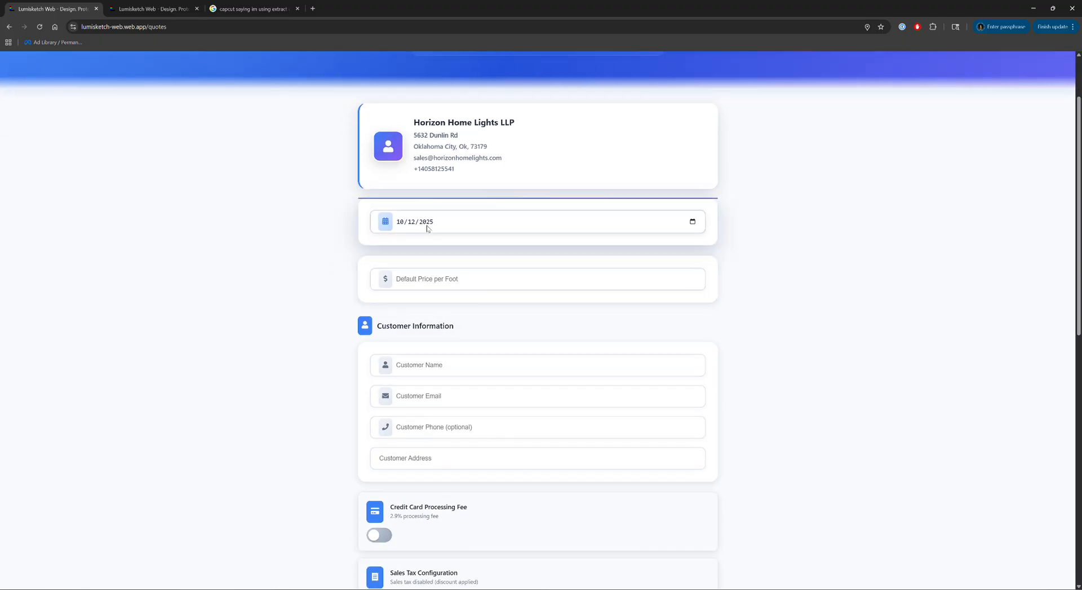
left_click(434, 280)
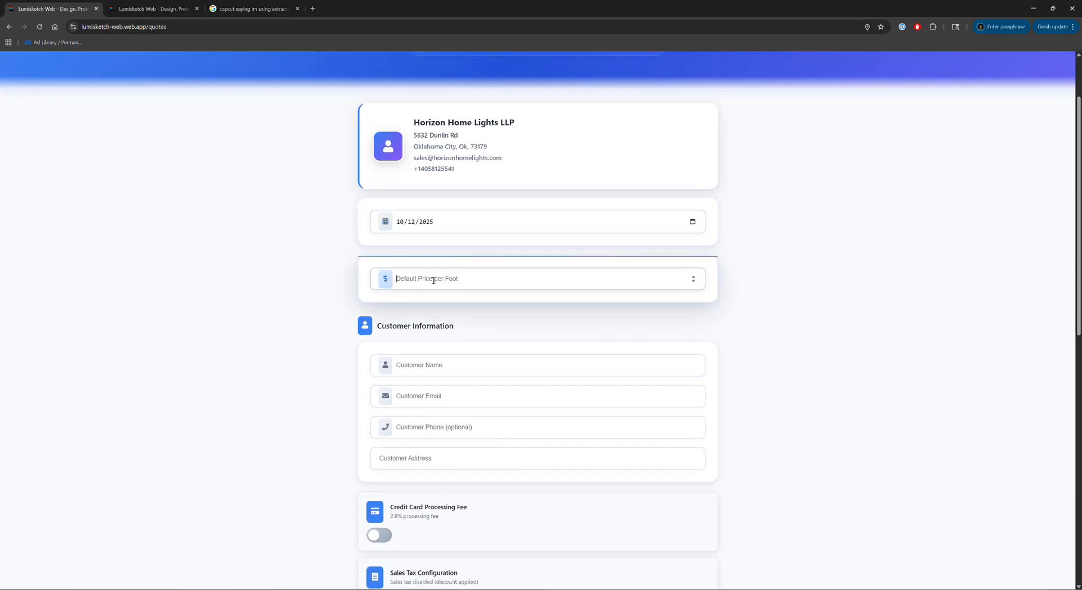
type("20")
Enter the customer's name, e-mail address and phone number.
scroll(434, 280, "down", 2)
left_click(405, 237)
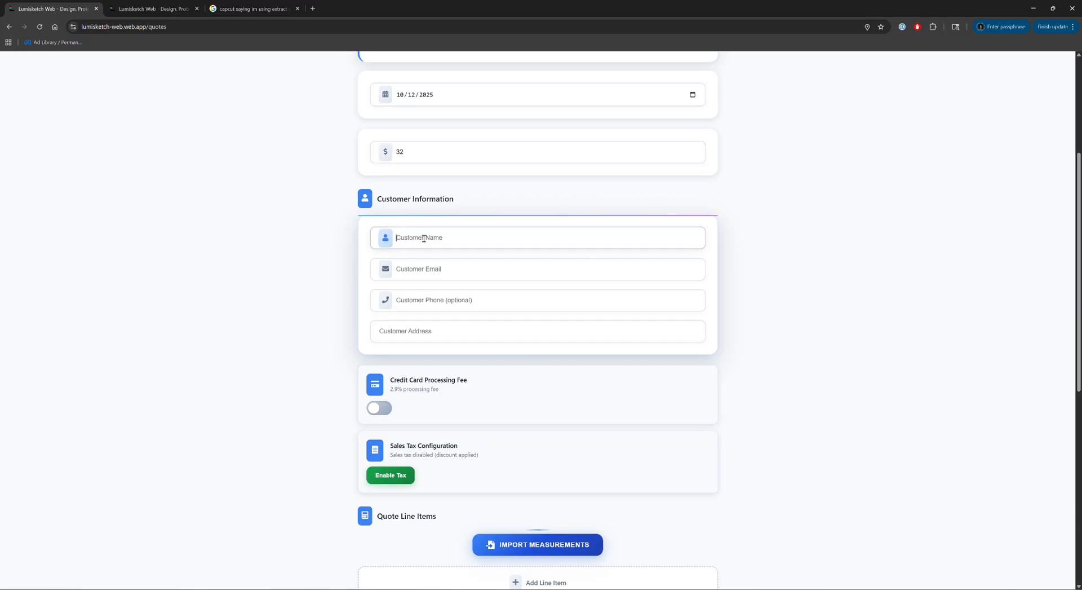
key("Tab")
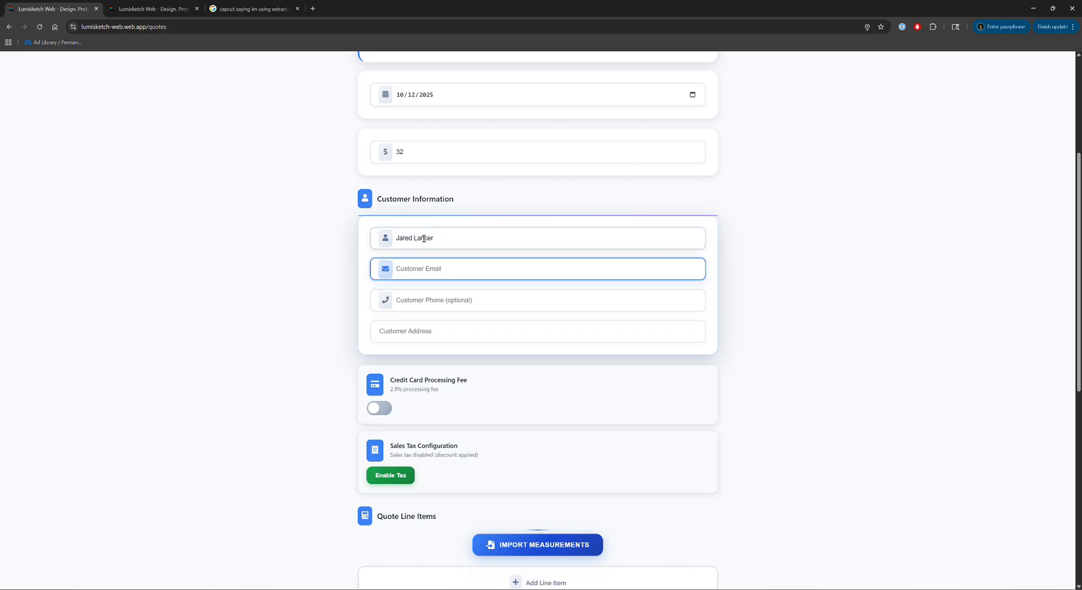
key("Tab")
type("40")
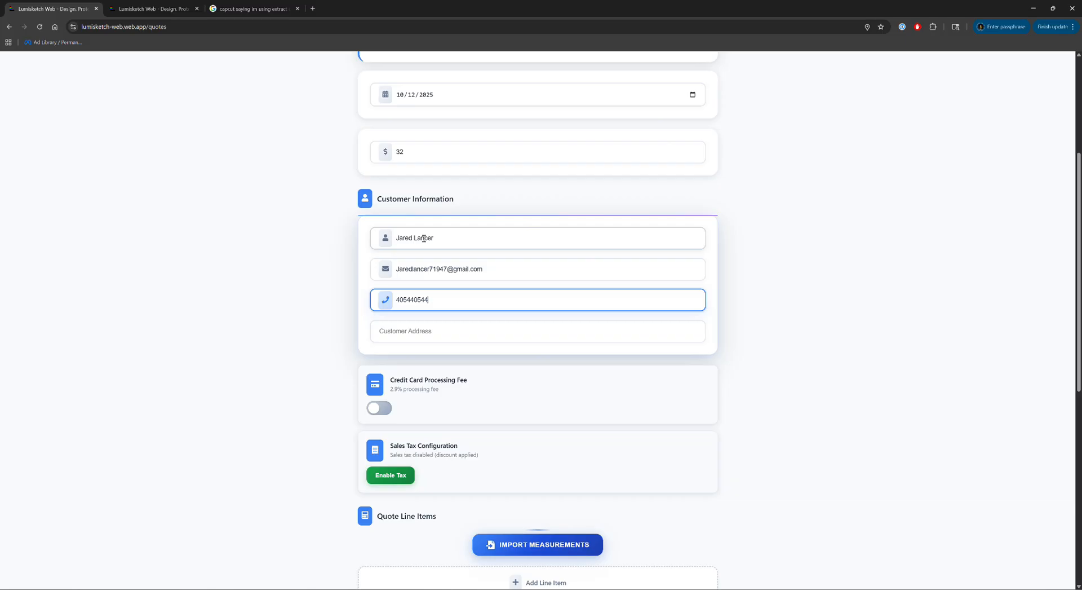
Fill in the customer's street address using the matching Oklahoma City suggestion.
key("Tab")
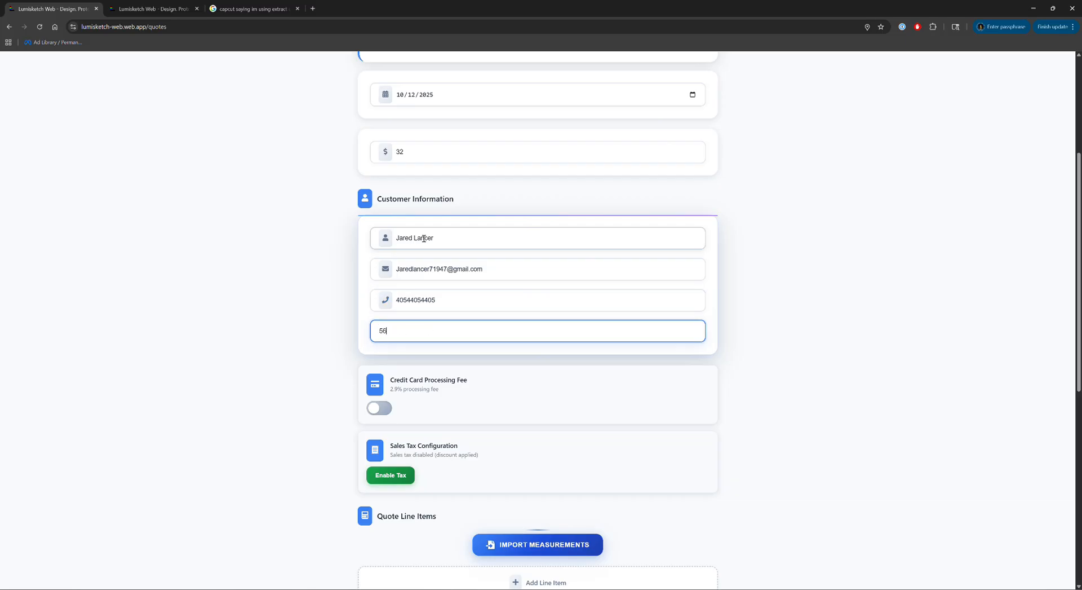
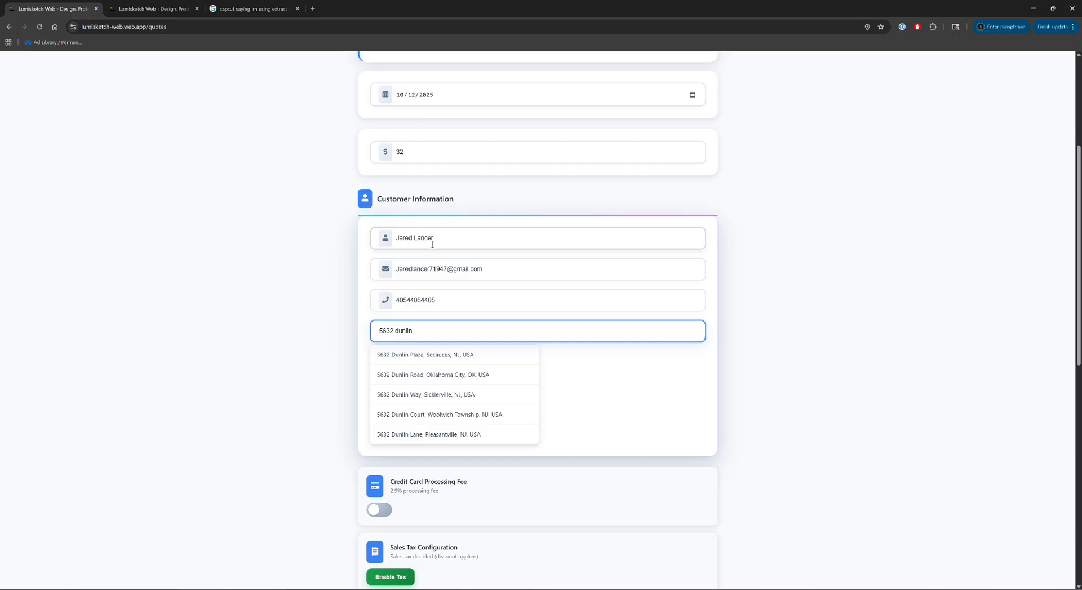
left_click(429, 374)
scroll(480, 361, "down", 2)
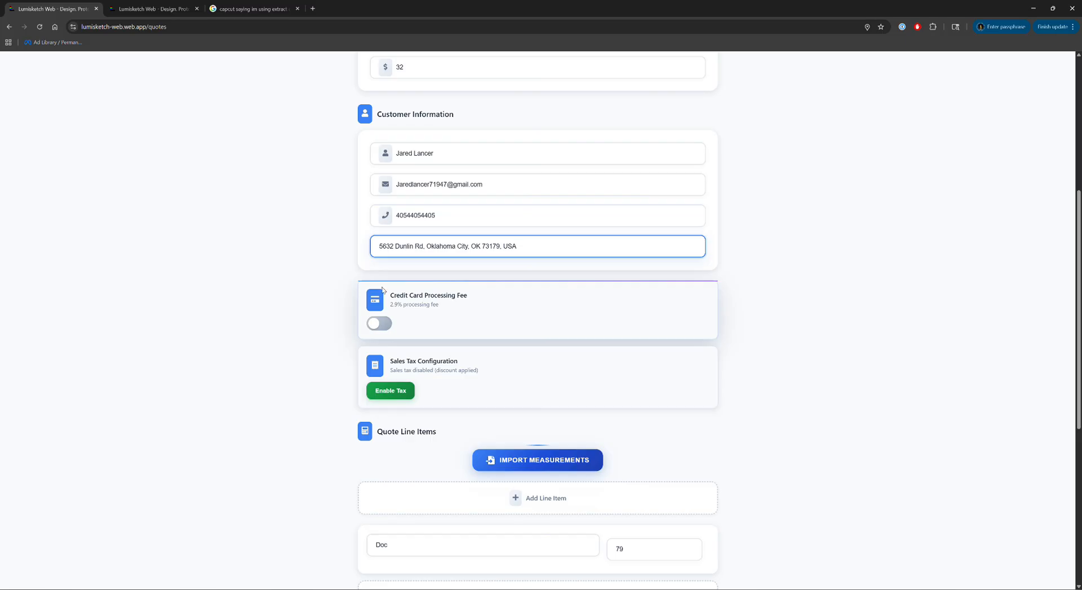
Turn on the 2.9% credit card processing fee.
left_click_drag(381, 298, 479, 296)
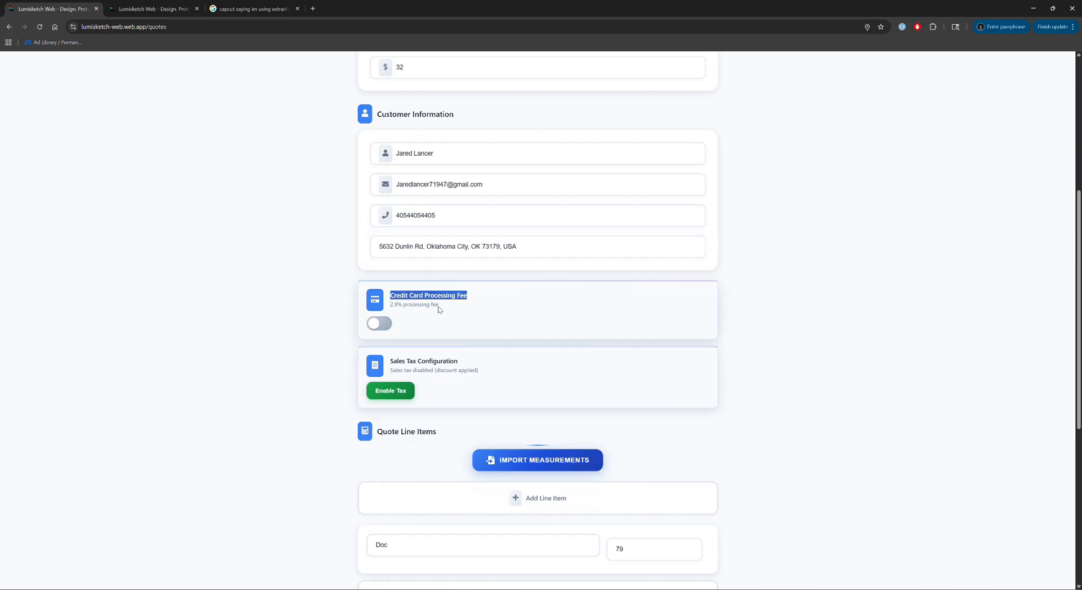
left_click(381, 324)
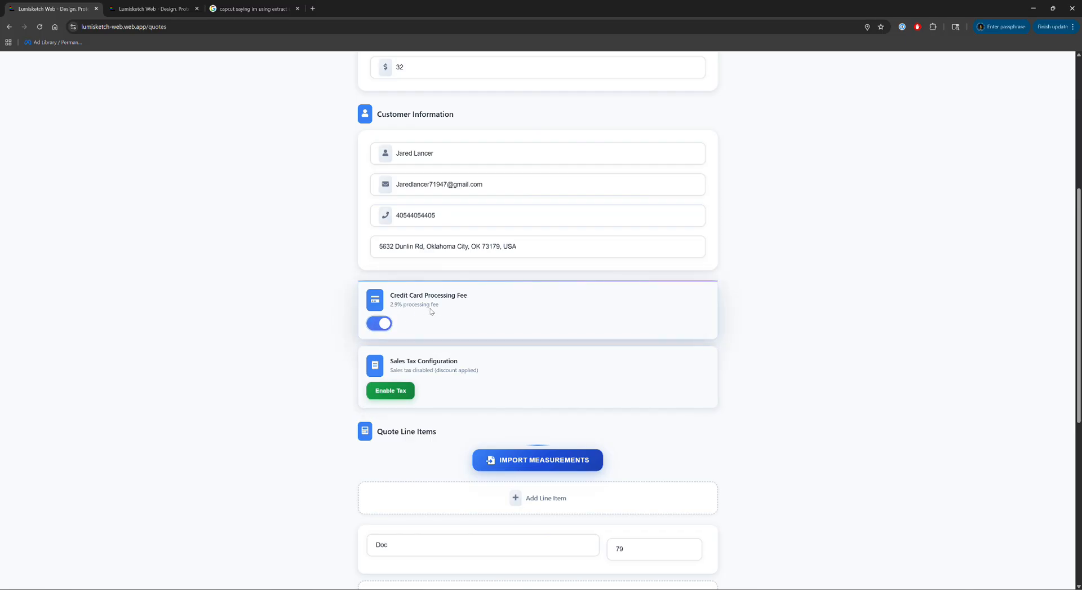
scroll(431, 310, "down", 2)
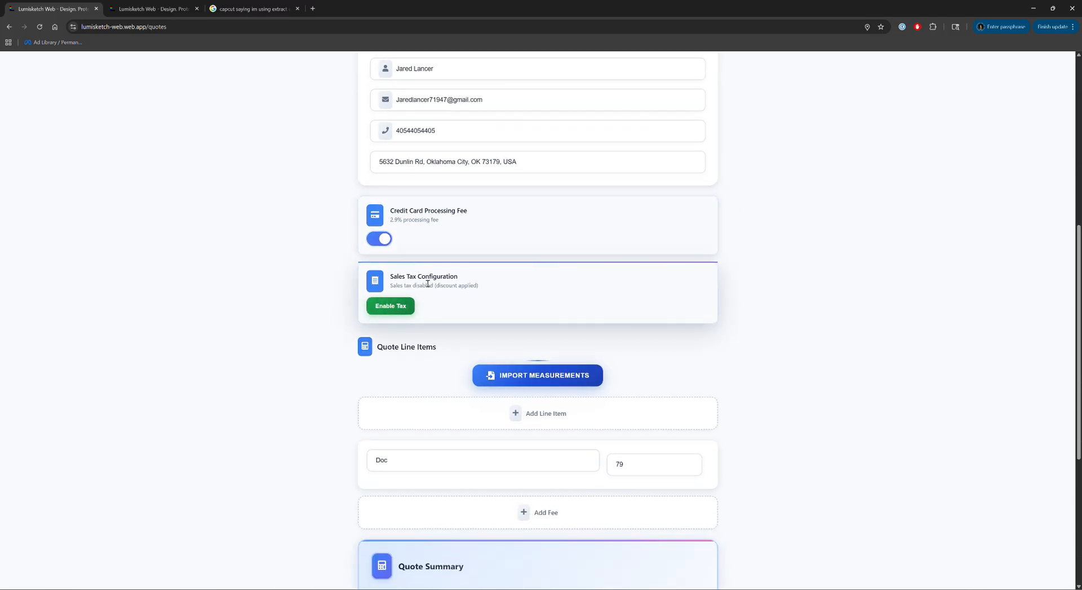
Enable tax and switch it to per-item so no tax row is added to the total.
left_click(394, 306)
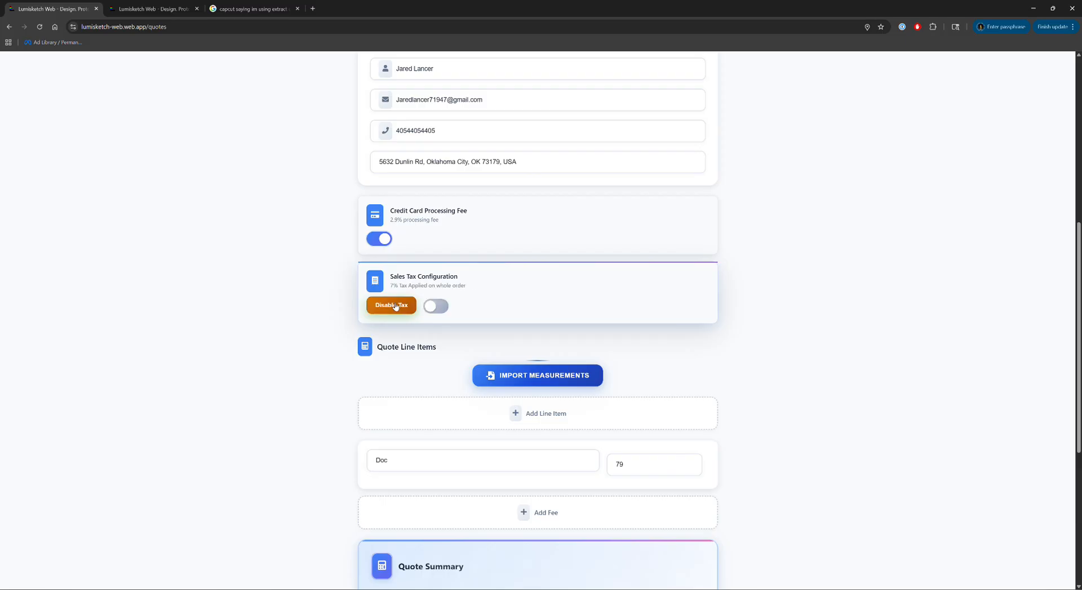
scroll(421, 279, "down", 3)
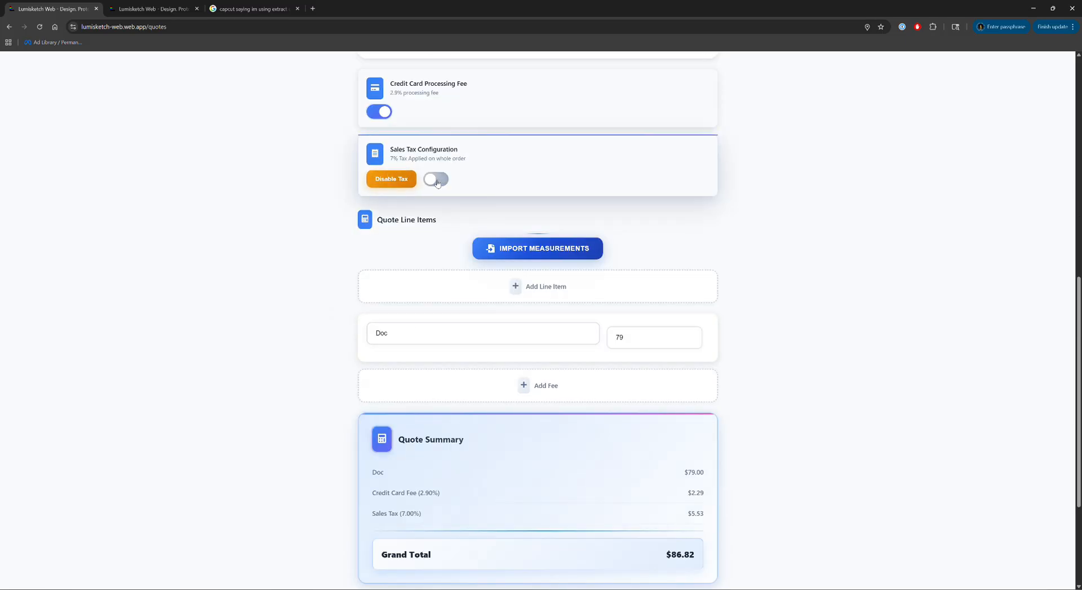
left_click_drag(474, 157, 381, 148)
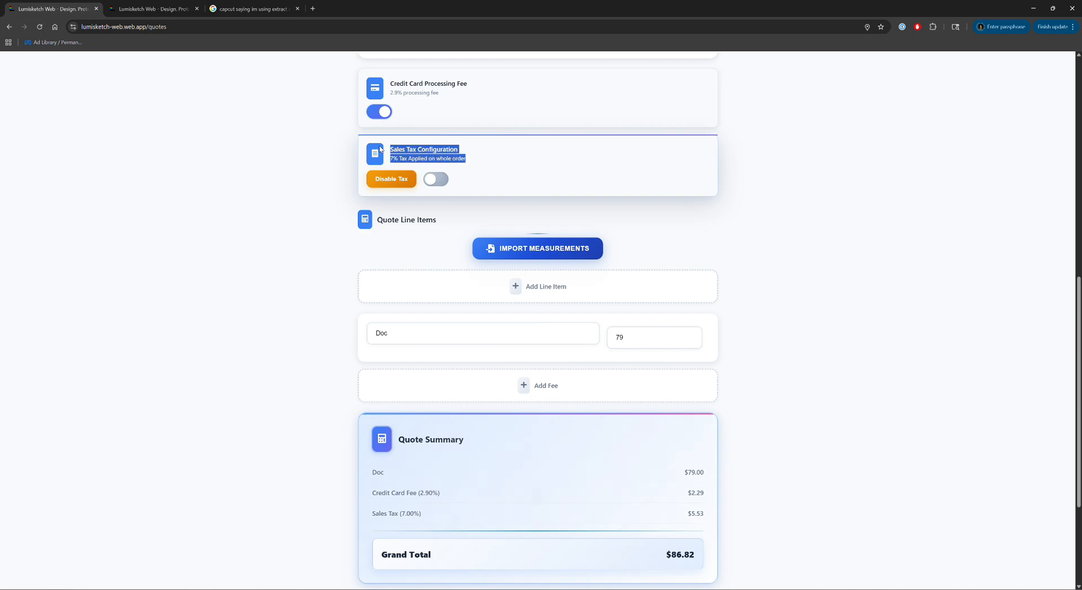
left_click(436, 186)
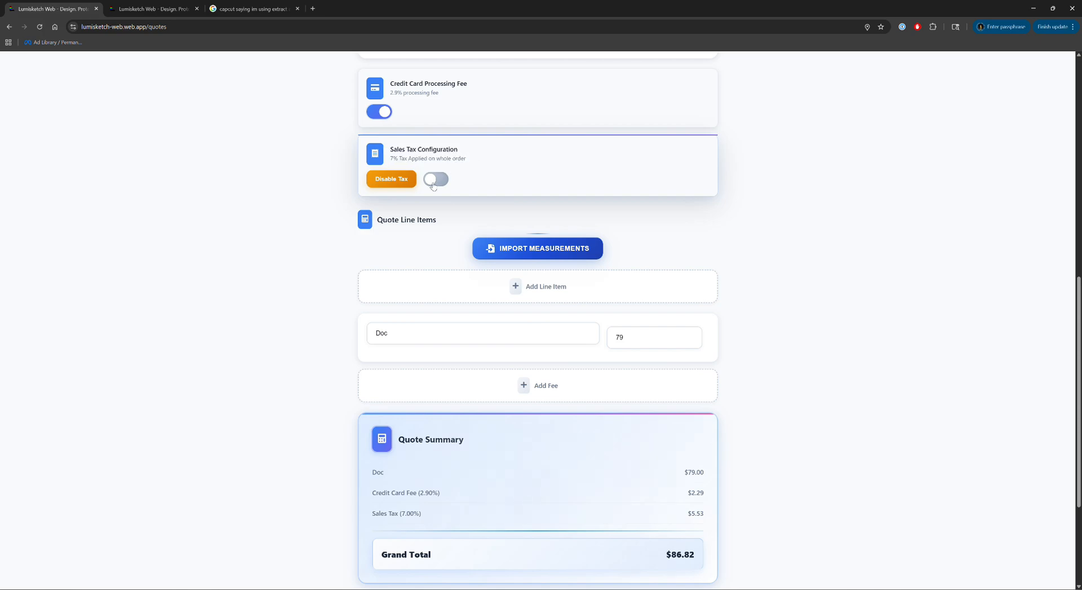
left_click(433, 184)
scroll(483, 198, "down", 2)
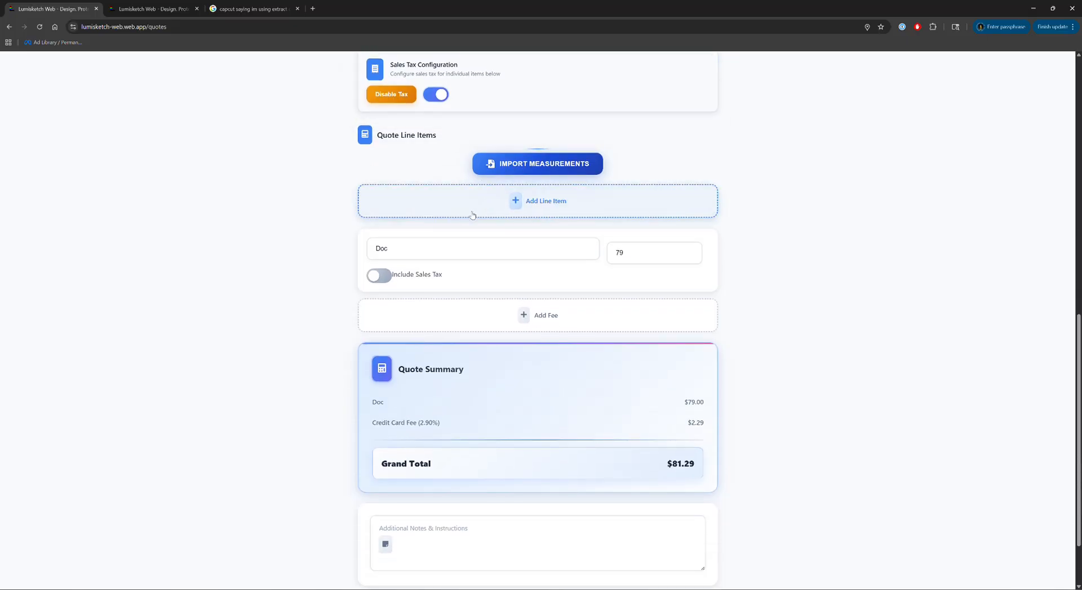
scroll(421, 216, "up", 2)
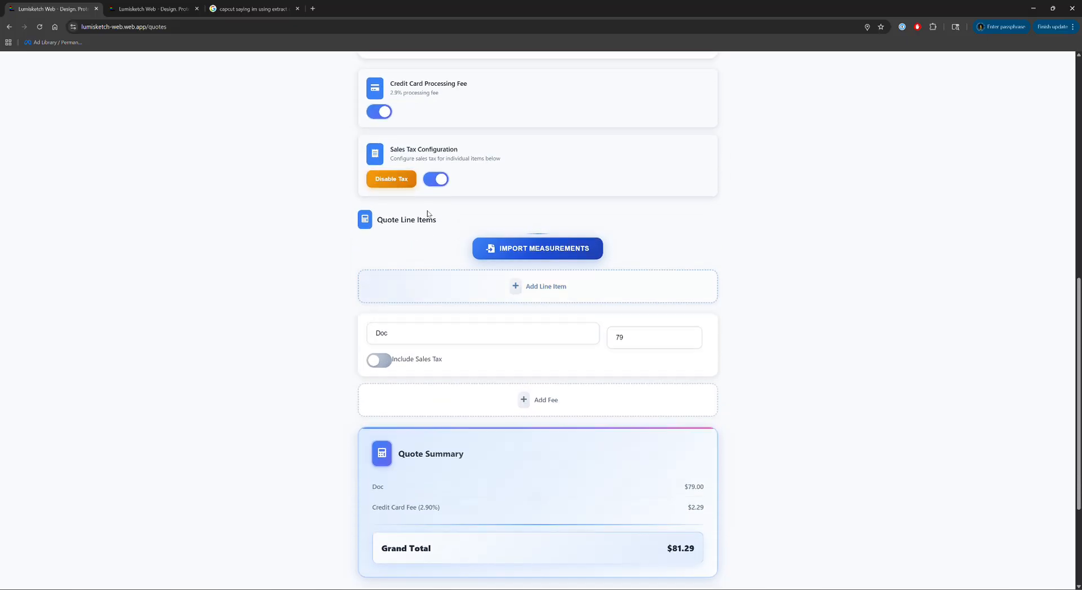
Import all four Johnson Home measurements as one quote section at $32 per foot.
left_click(560, 248)
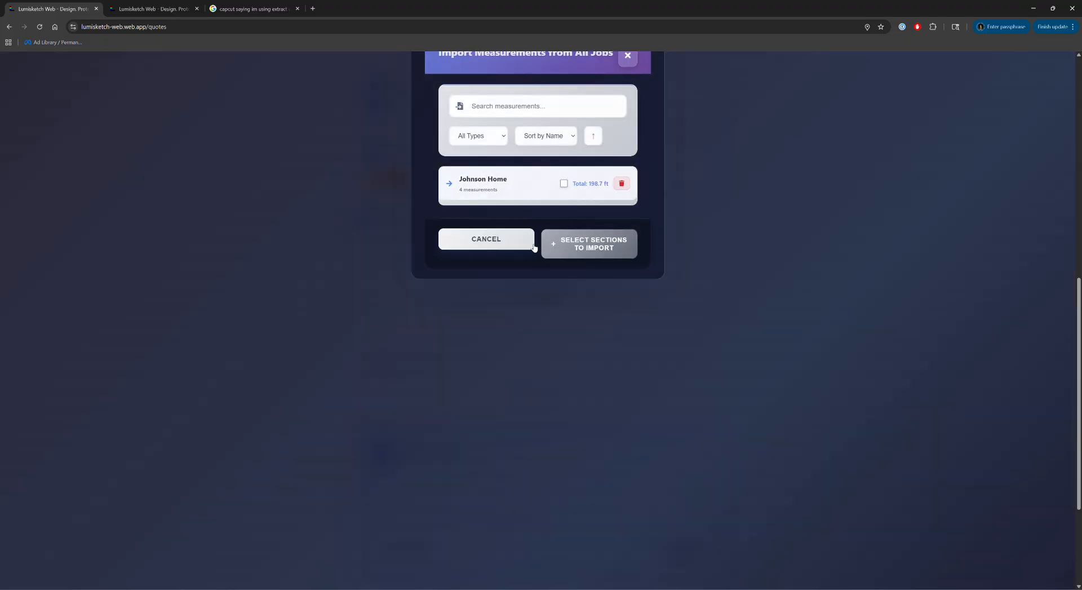
left_click(562, 183)
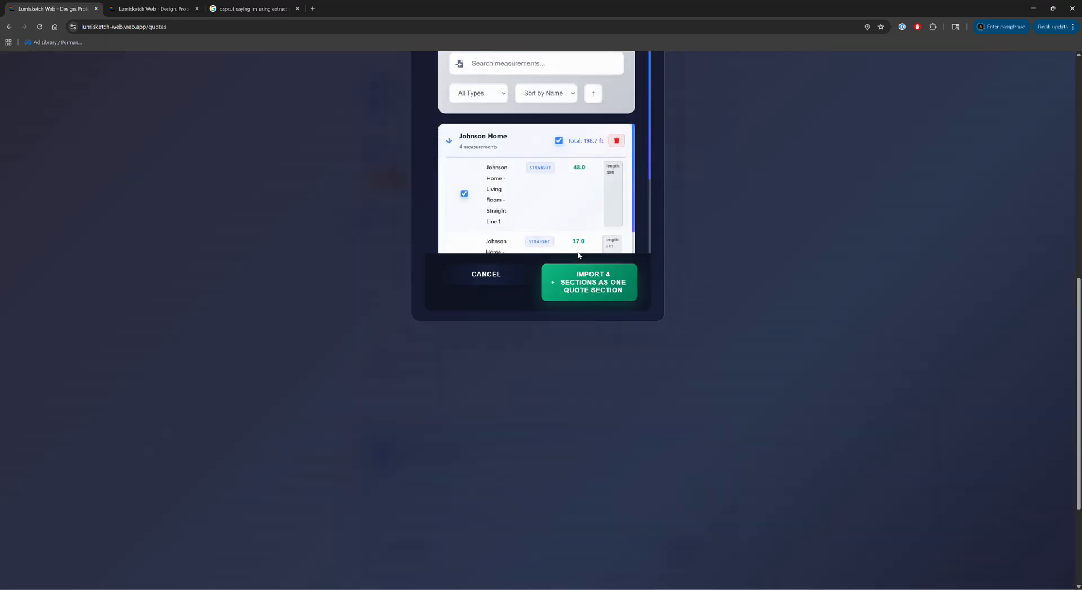
left_click(589, 282)
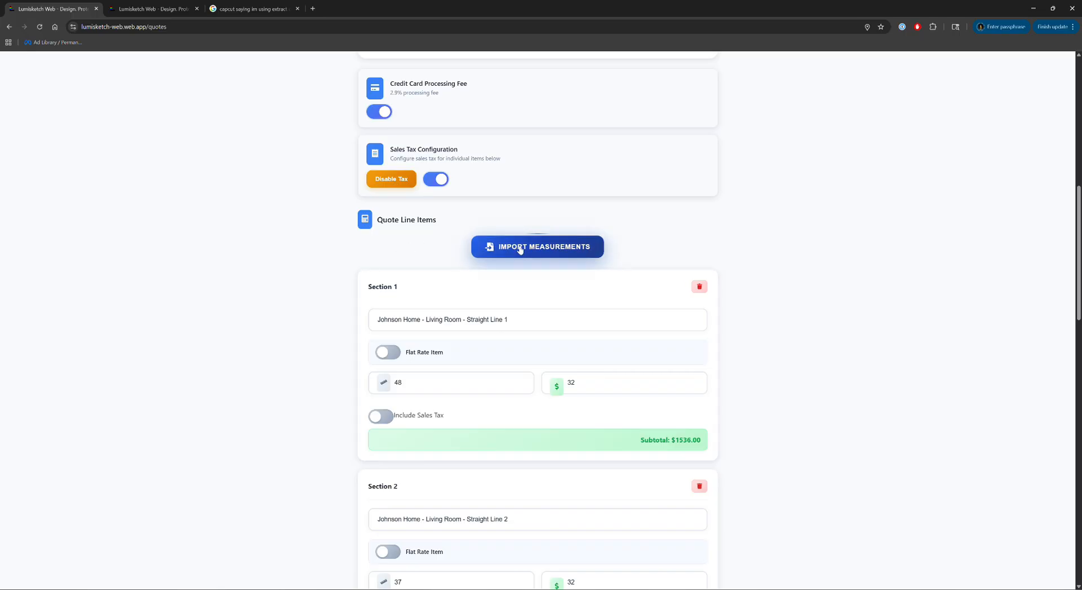
scroll(512, 344, "down", 2)
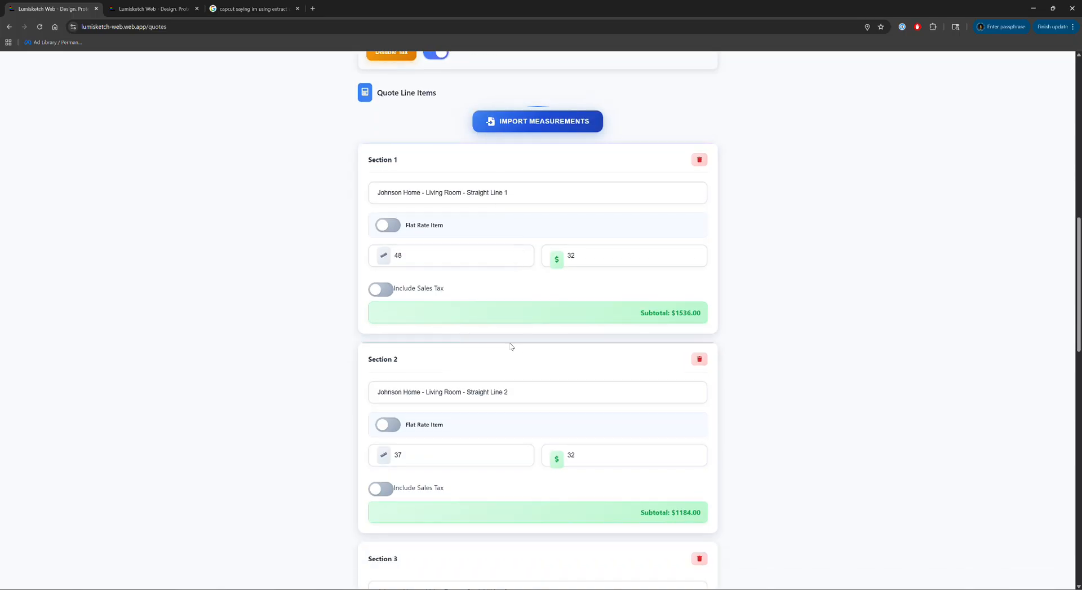
scroll(507, 307, "up", 1)
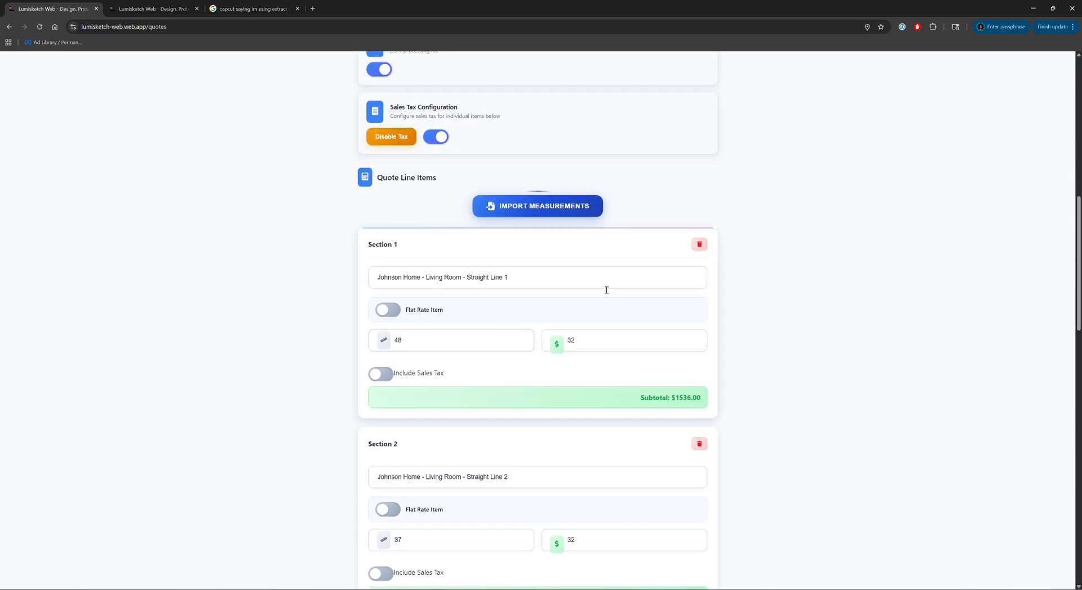
scroll(496, 316, "down", 1)
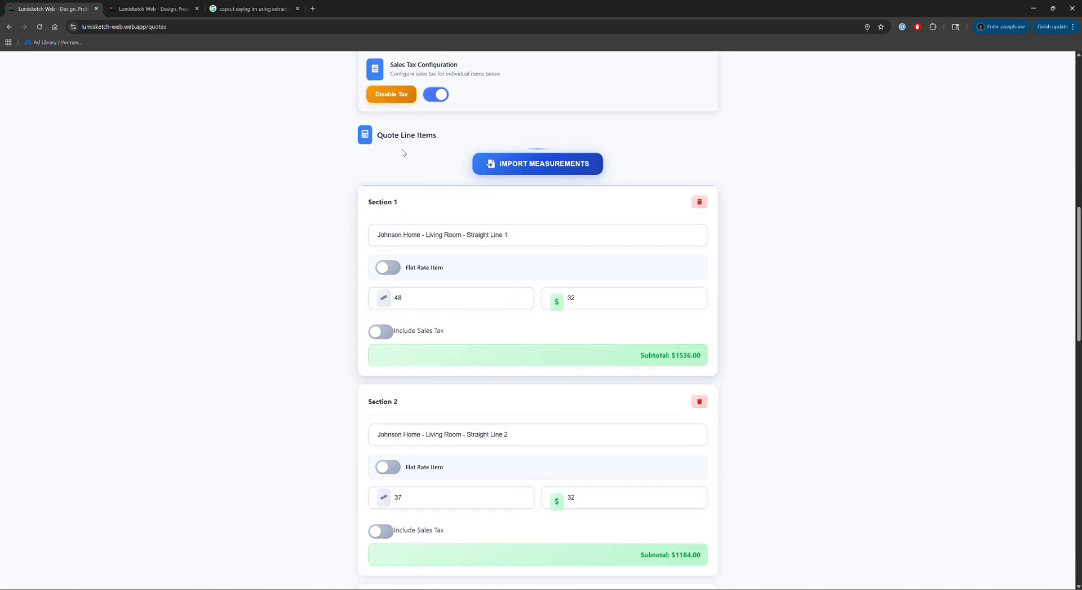
left_click_drag(511, 74, 386, 68)
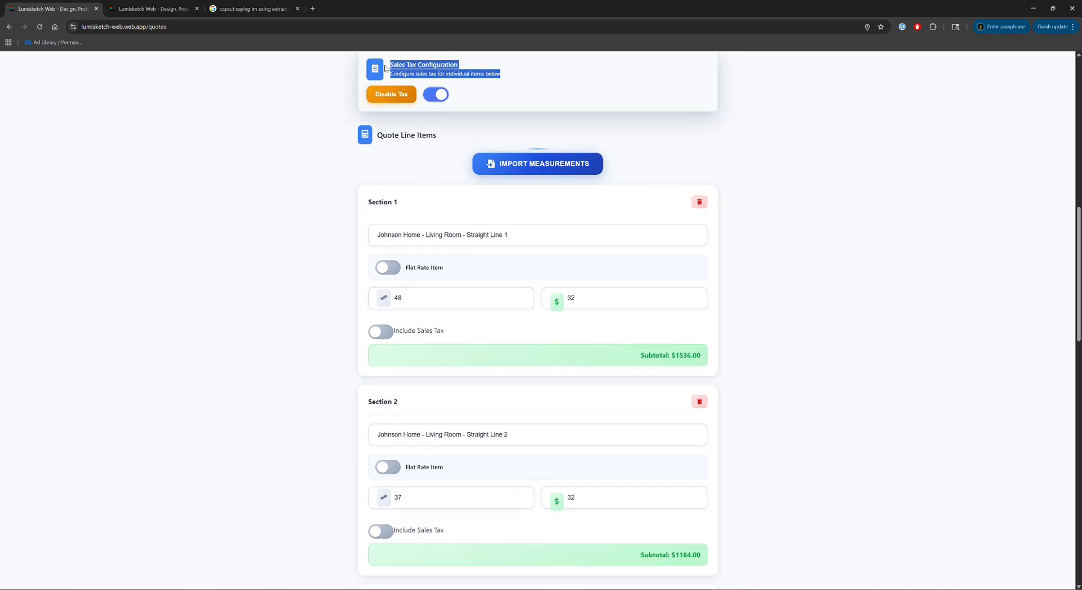
Try a 7% tax on Section 1, remove it, then toggle sales tax for the whole quote.
left_click(389, 334)
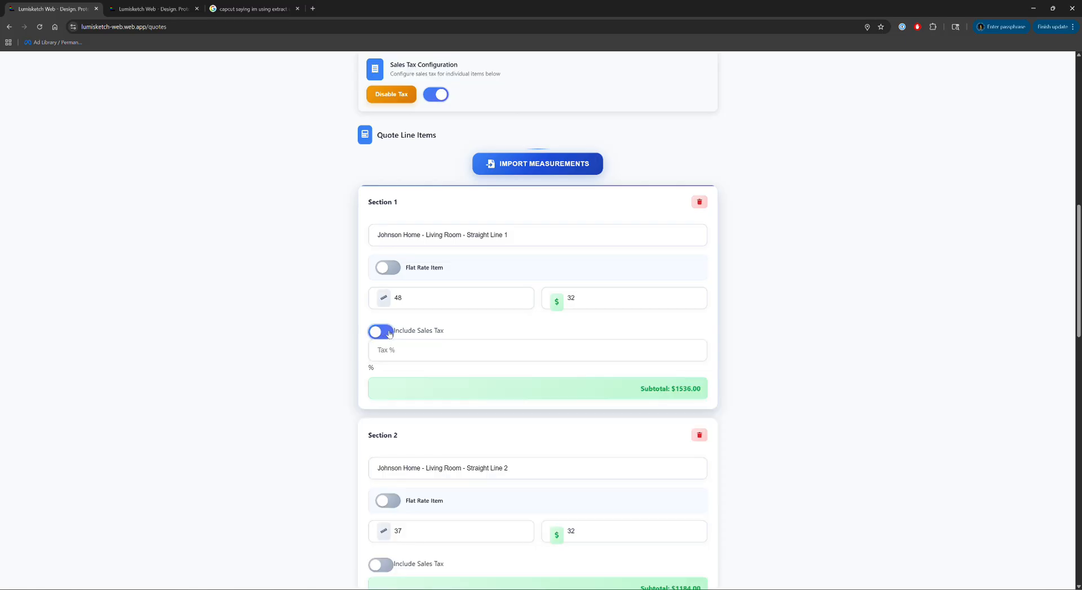
type("7")
left_click(387, 331)
left_click(436, 94)
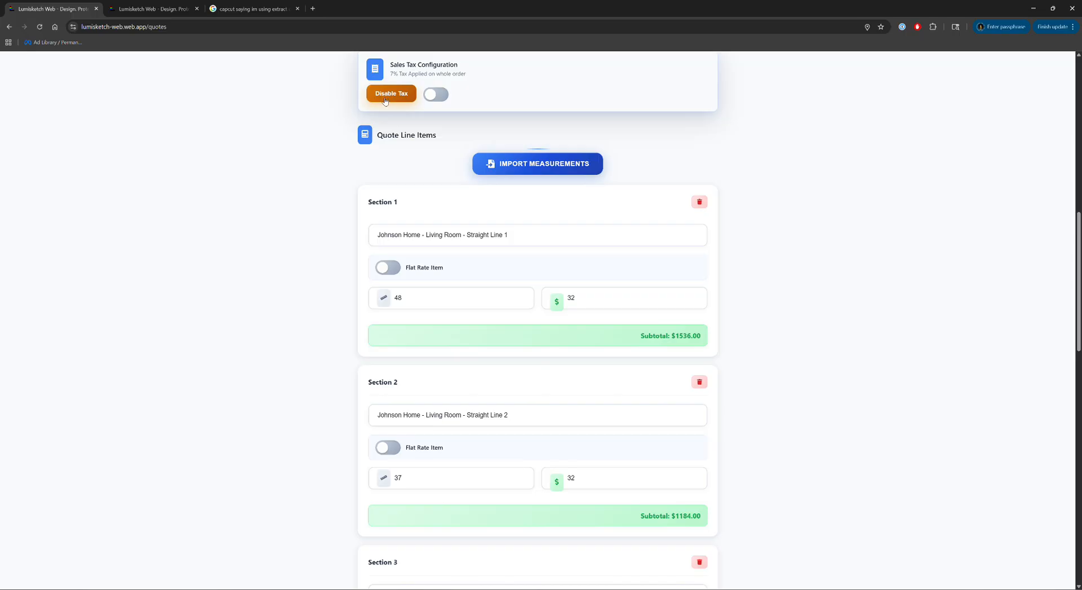
Check the summary's sales tax and grand total figures and the tax-disabled notice.
scroll(515, 402, "down", 12)
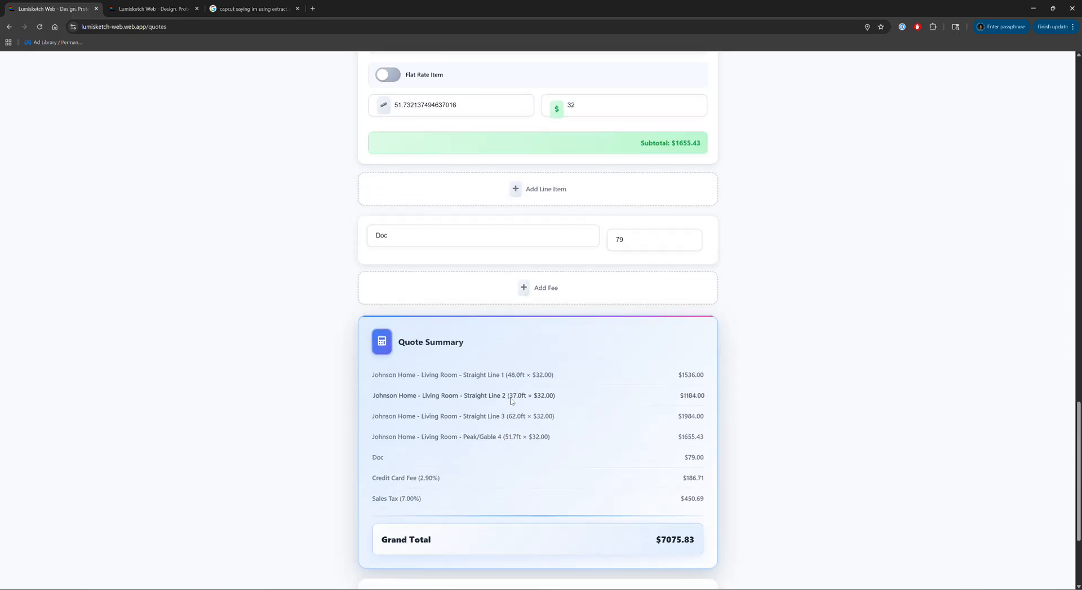
scroll(511, 400, "down", 2)
left_click_drag(699, 386, 386, 388)
left_click(385, 393)
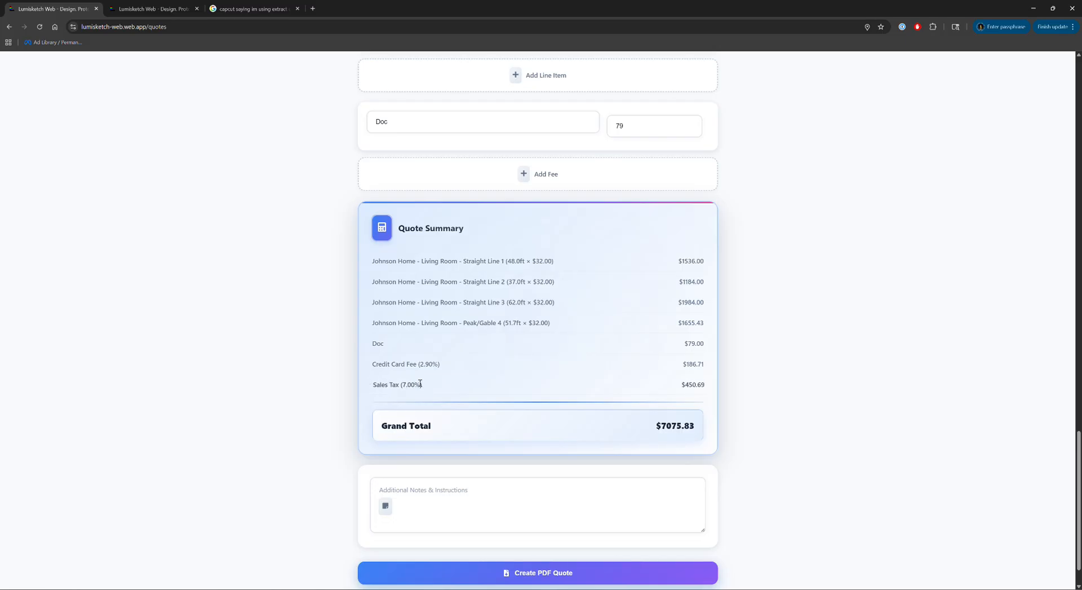
scroll(420, 384, "up", 14)
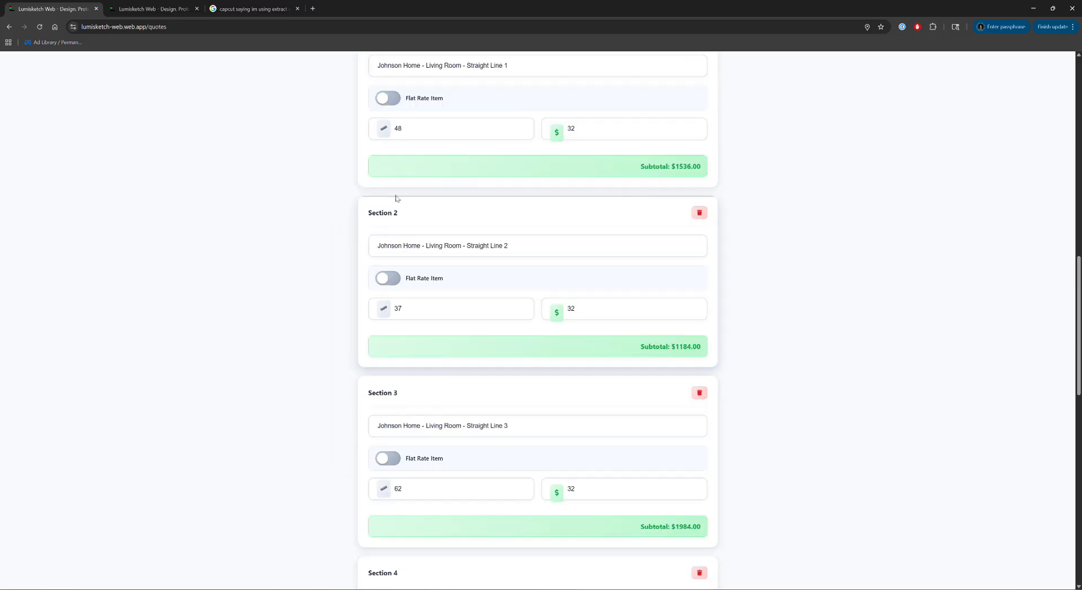
scroll(396, 199, "up", 5)
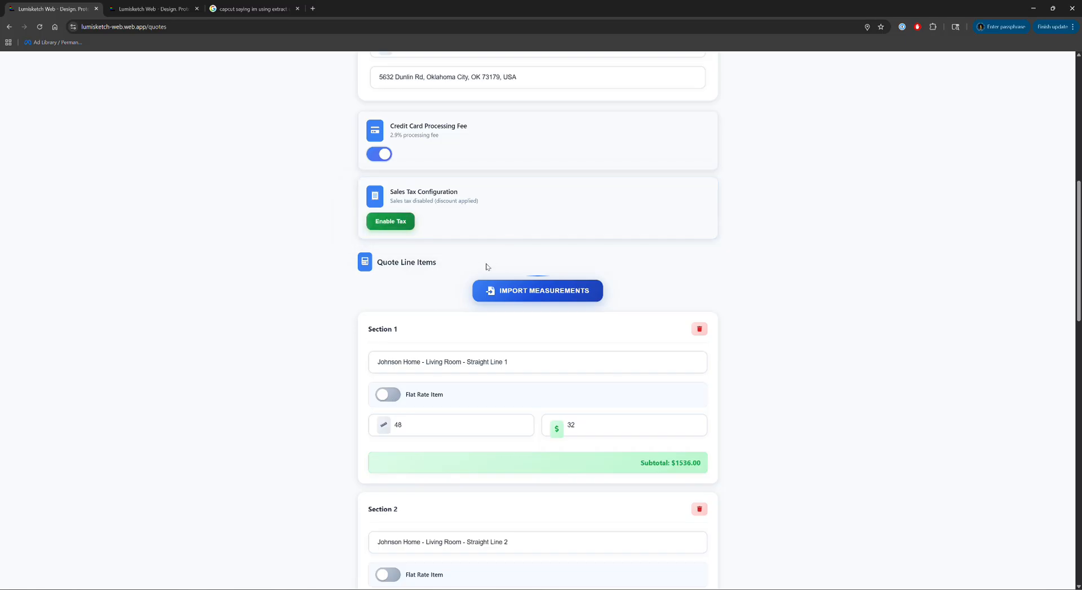
left_click_drag(479, 201, 391, 191)
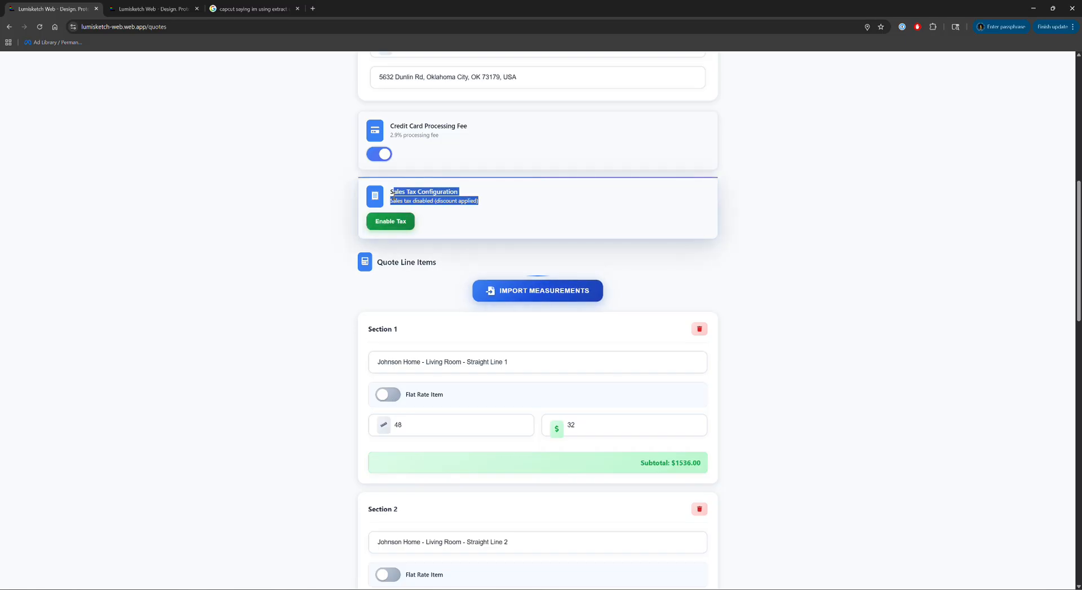
left_click(493, 205)
Check the $79.00 Doc fee line, then return to the top of the quote.
scroll(500, 242, "down", 12)
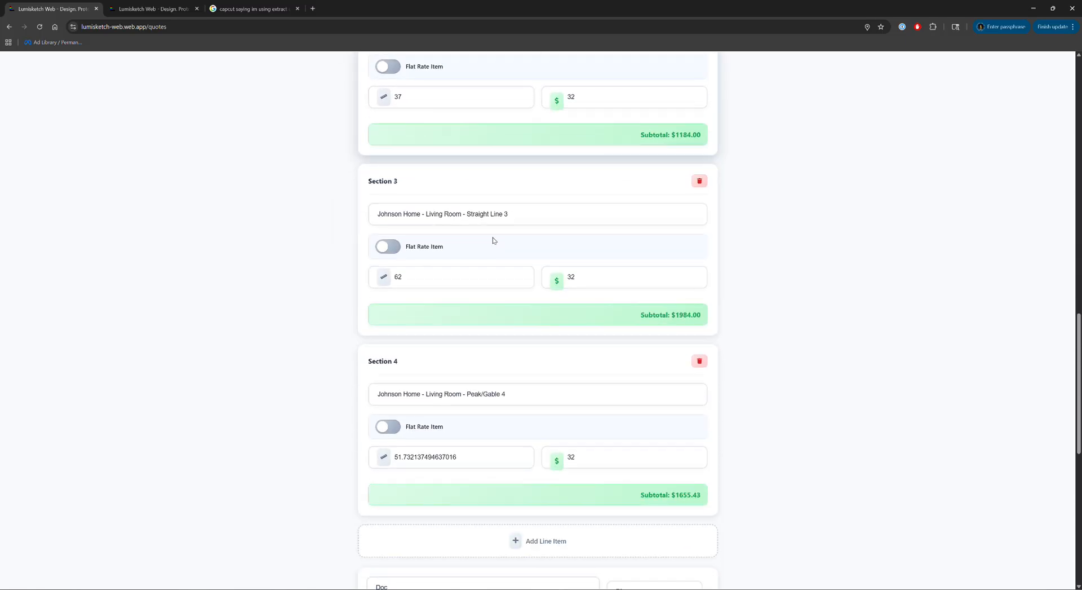
scroll(498, 253, "down", 3)
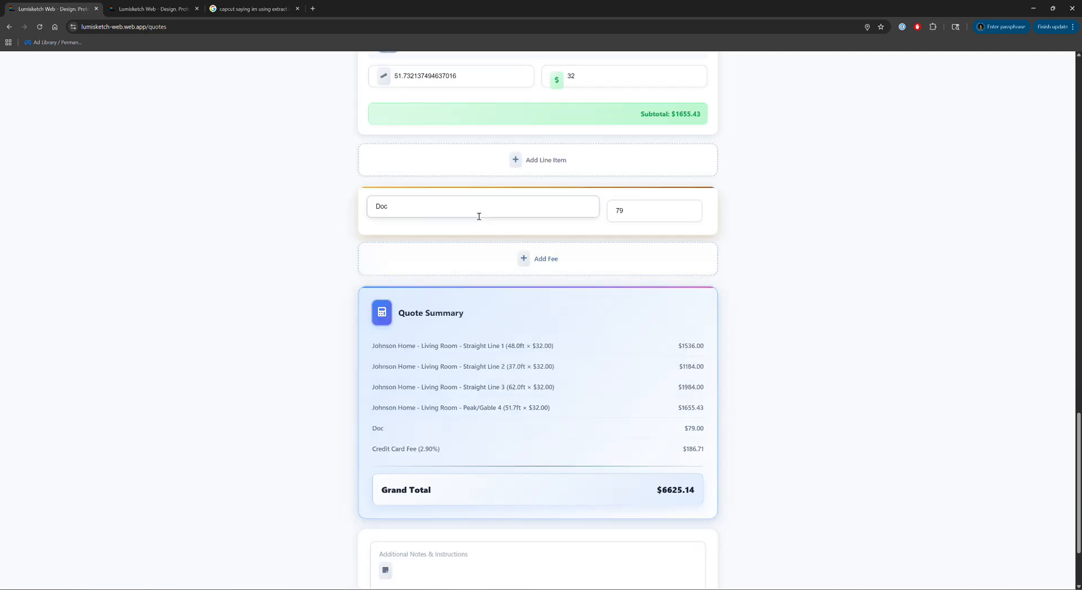
scroll(478, 213, "up", 1)
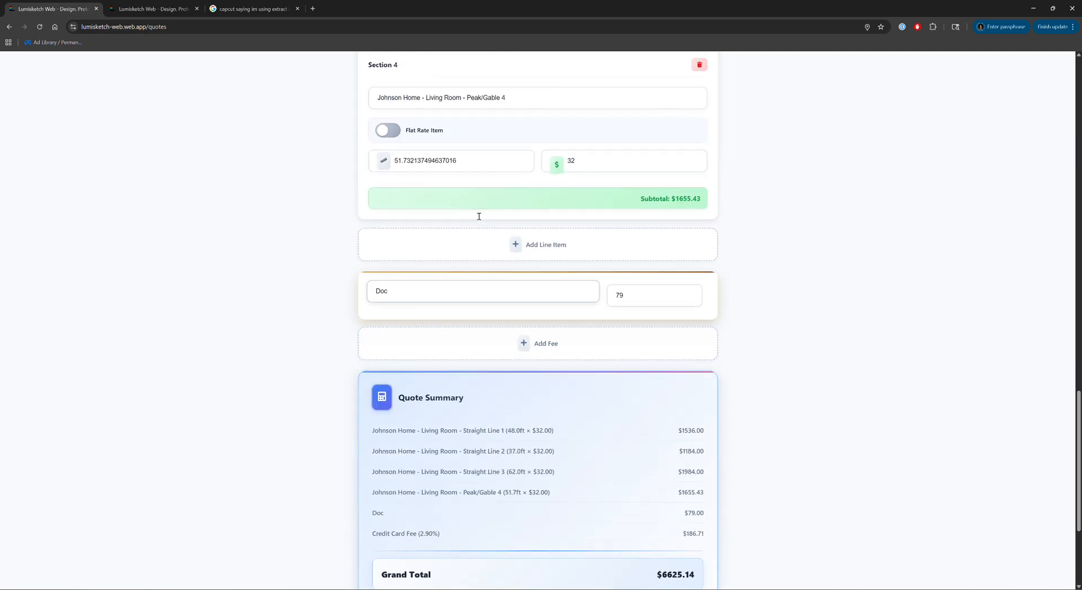
double_click(438, 289)
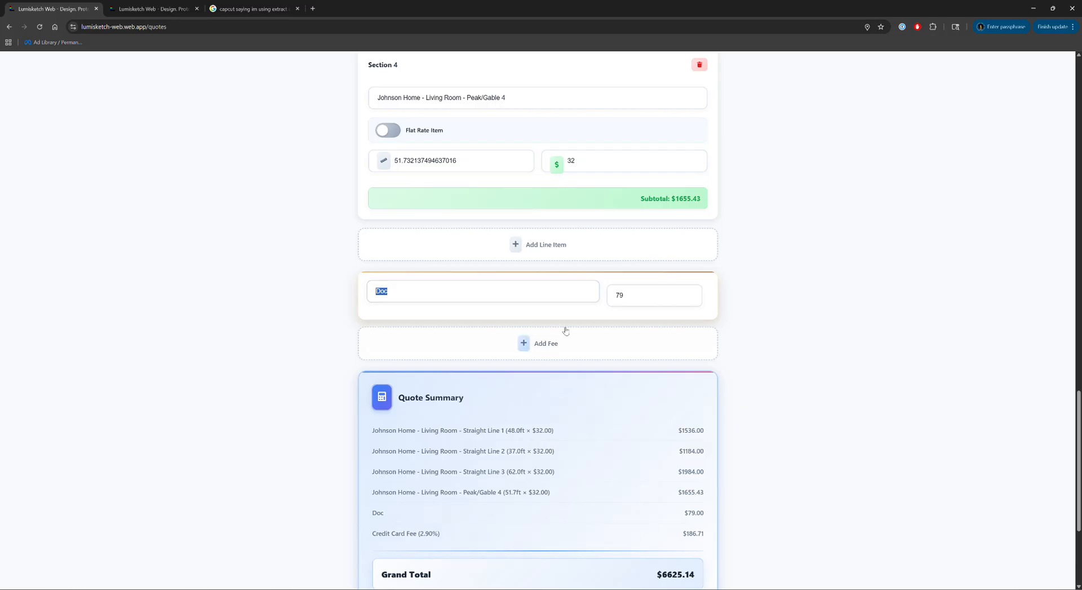
scroll(458, 294, "up", 20)
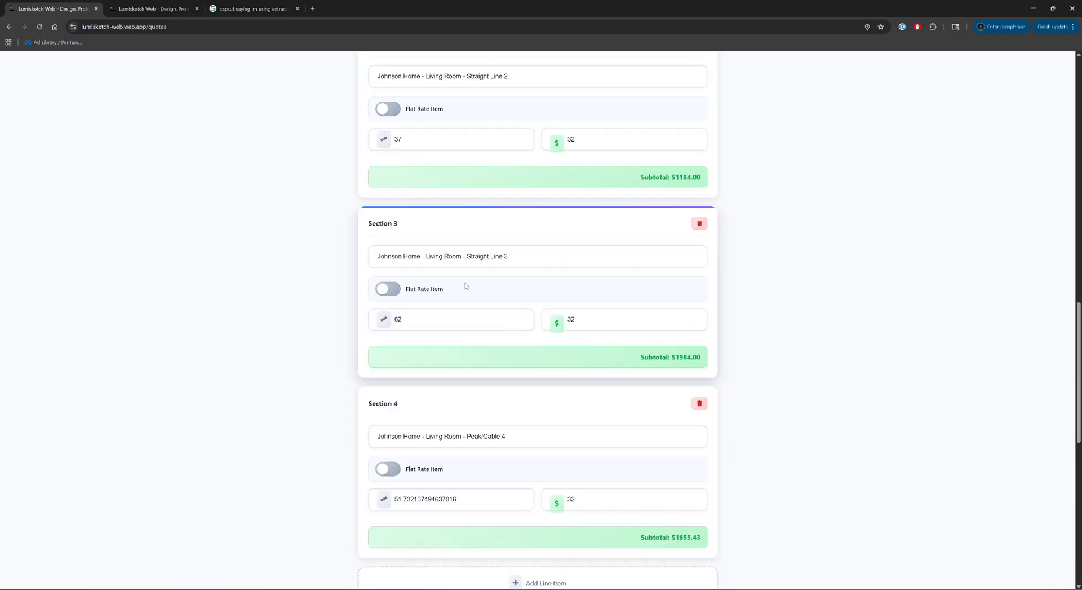
scroll(482, 288, "up", 2)
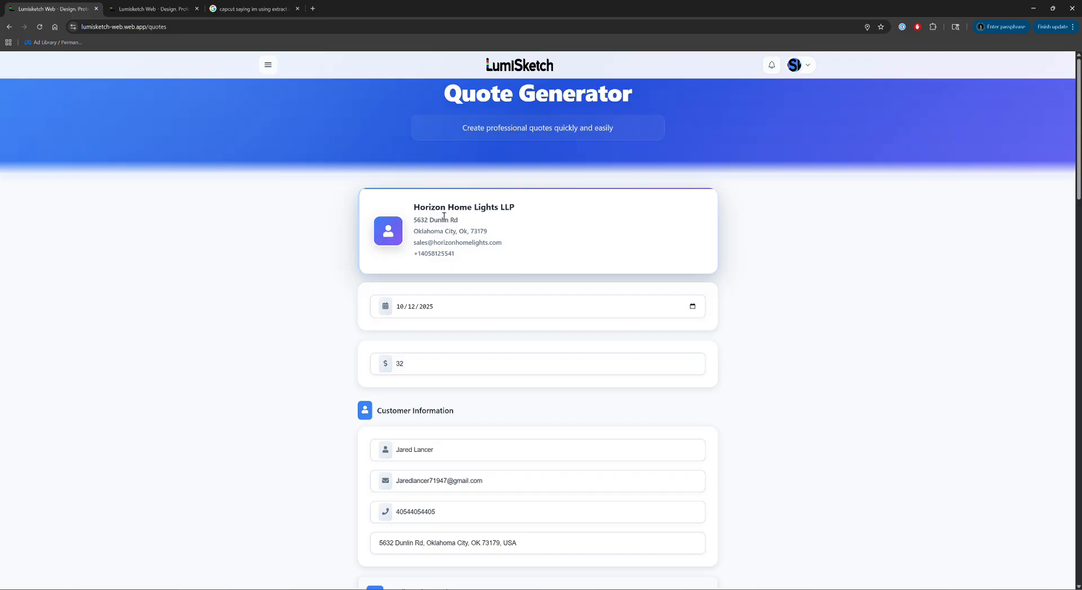
Create the PDF quote from the Quote Summary and open the downloaded file.
scroll(574, 212, "down", 20)
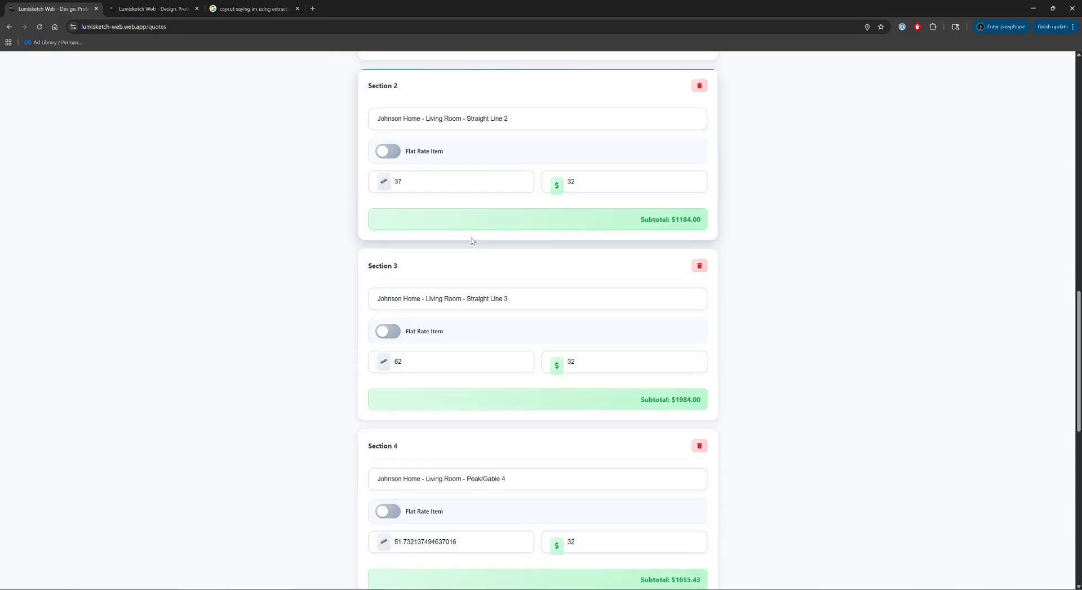
scroll(450, 199, "down", 5)
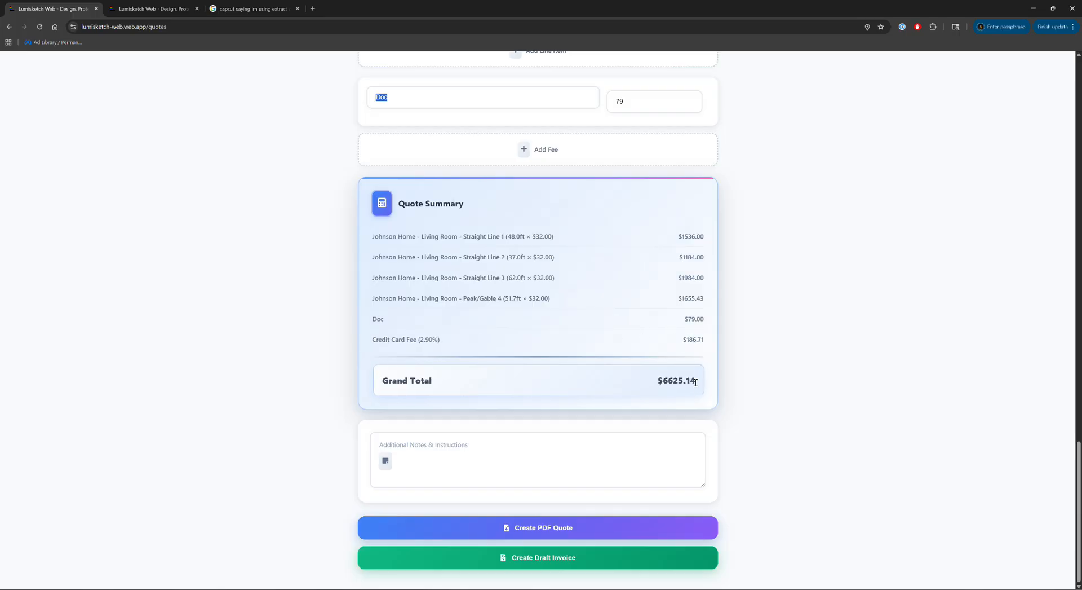
left_click_drag(696, 382, 354, 242)
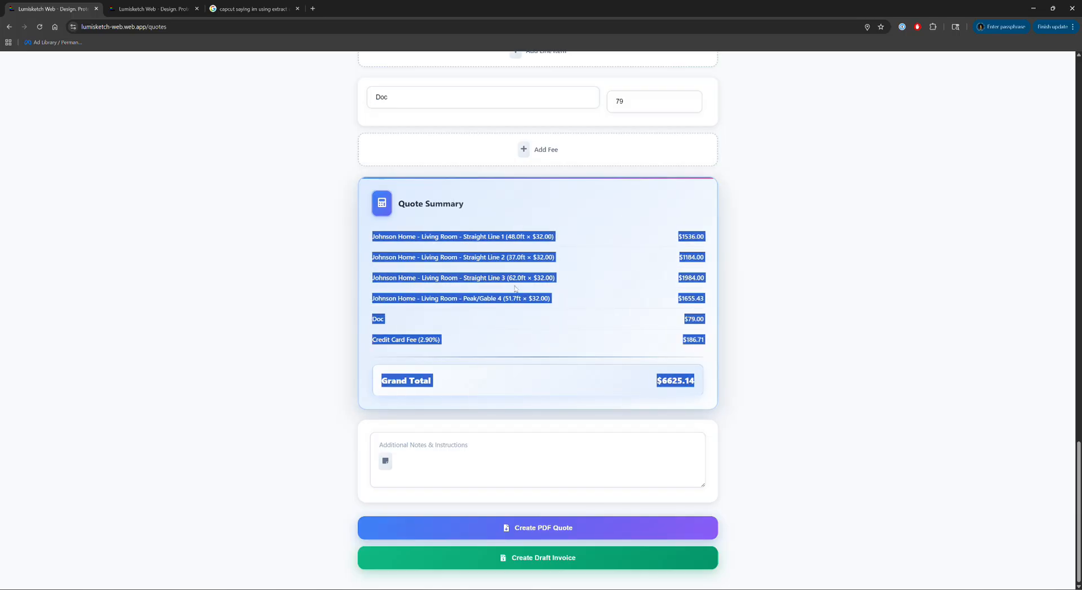
left_click(577, 287)
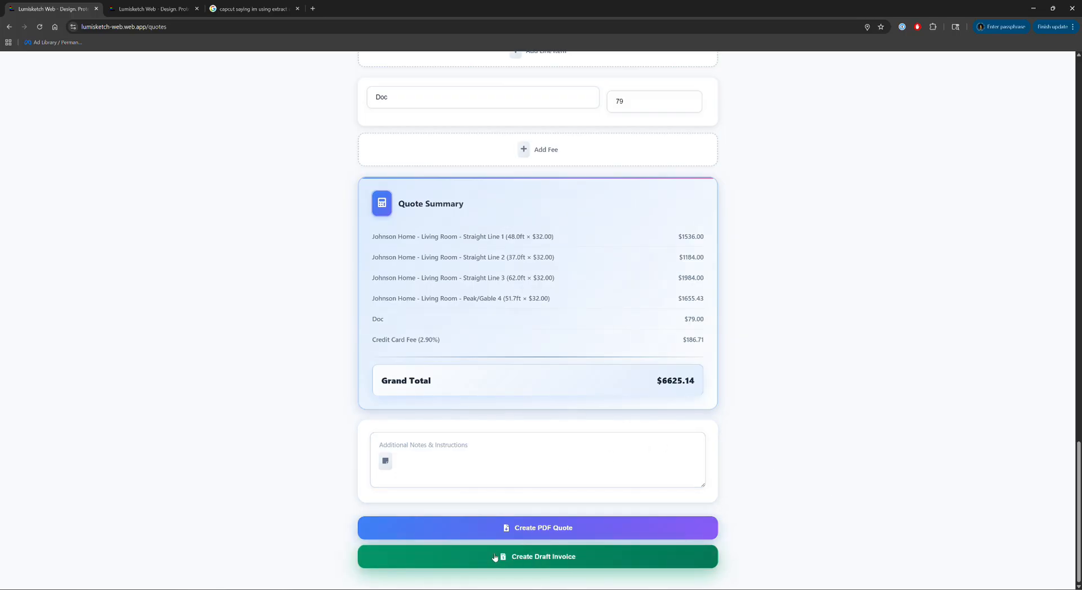
left_click(549, 530)
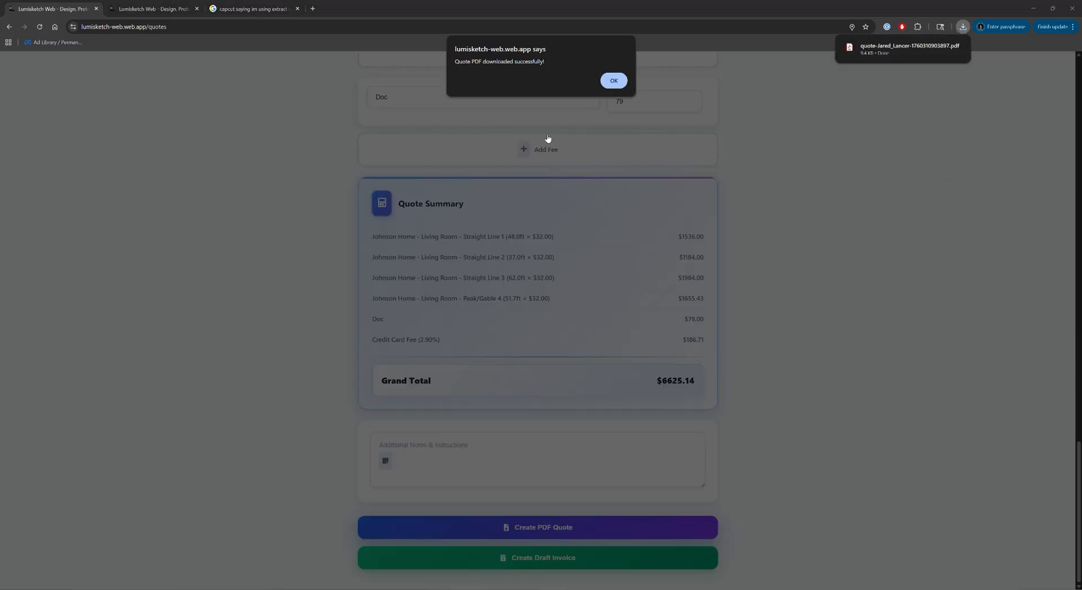
left_click(605, 79)
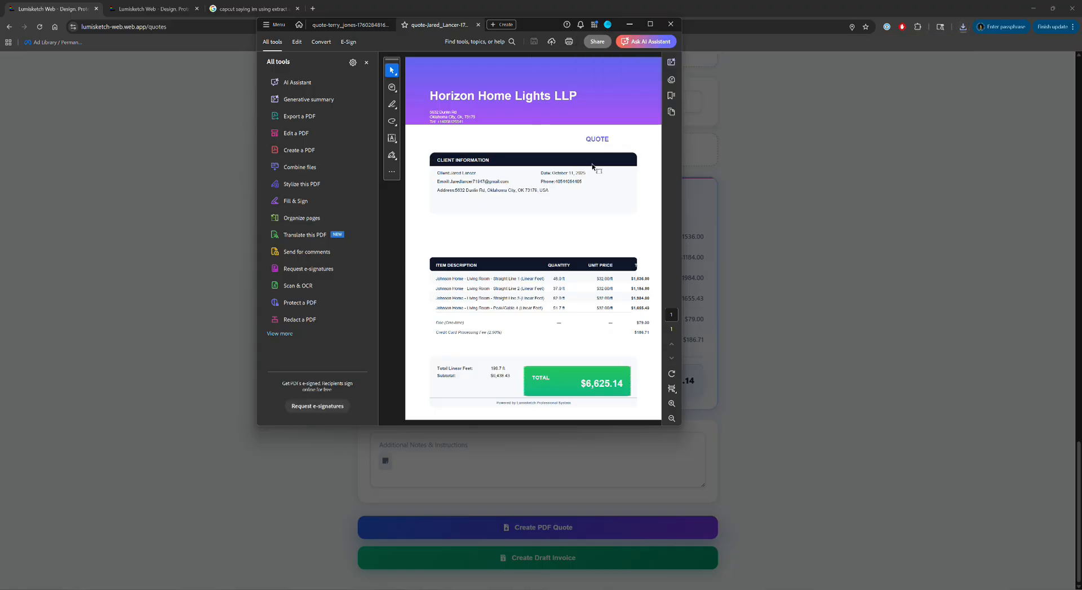
Maximize Acrobat and scroll through the quote's line items, fees and $6,625.14 total.
left_click(650, 25)
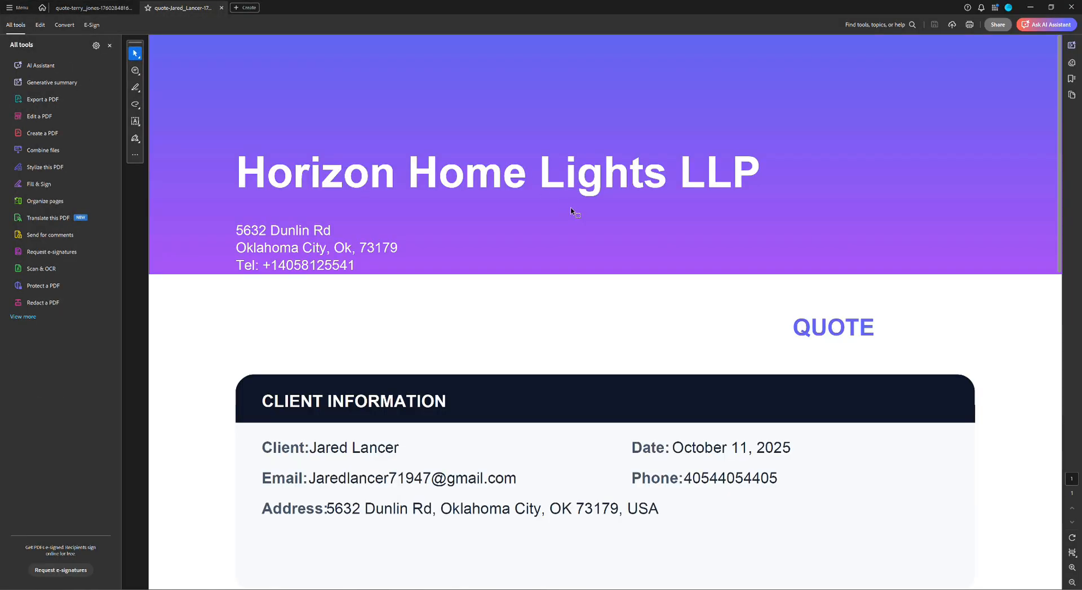
scroll(507, 254, "down", 4)
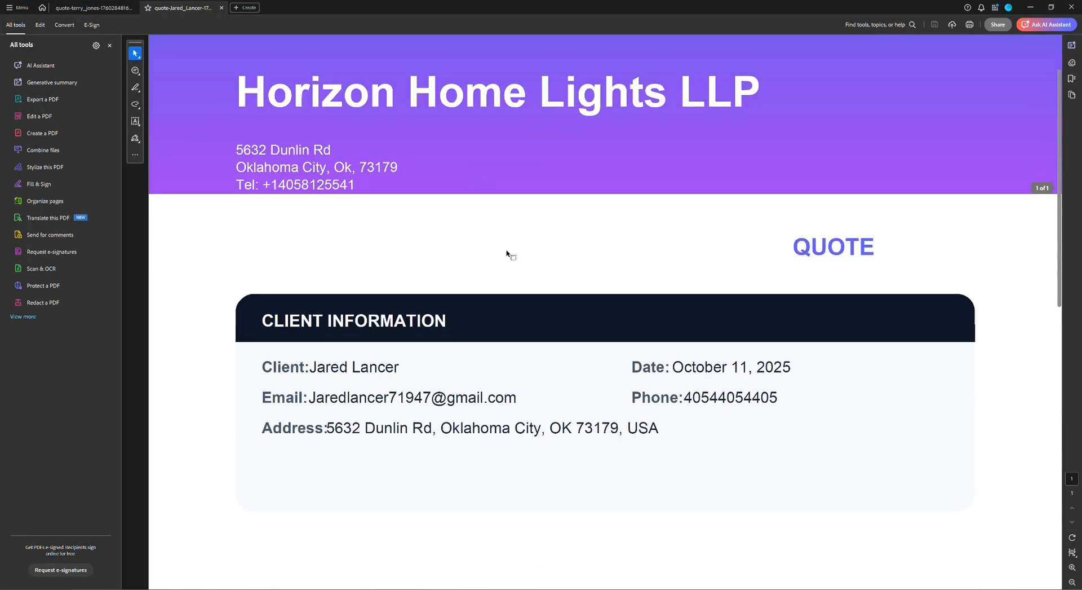
scroll(505, 244, "down", 1)
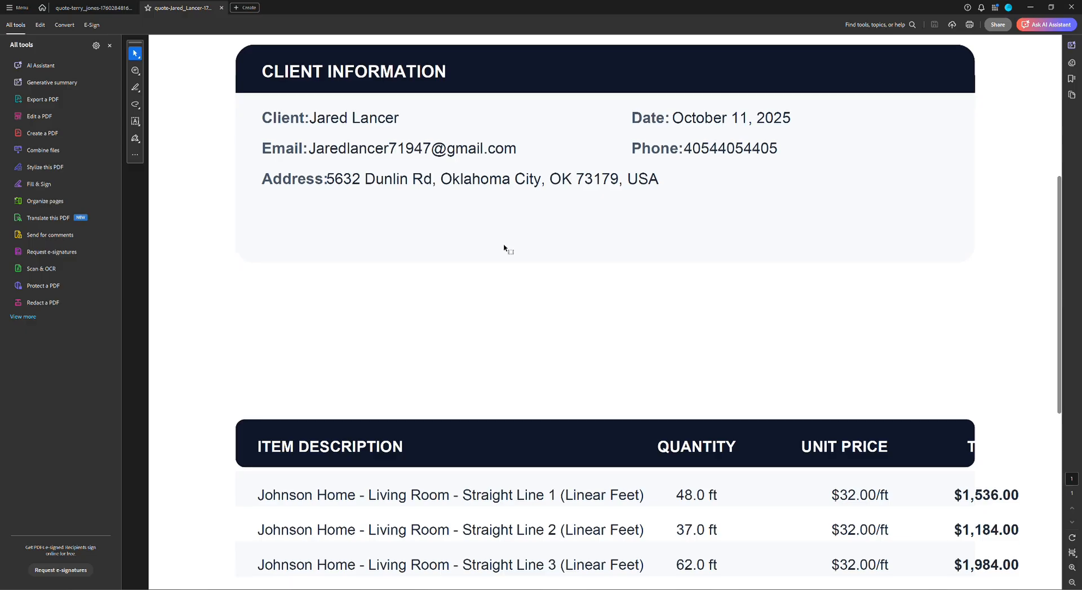
scroll(505, 248, "down", 5)
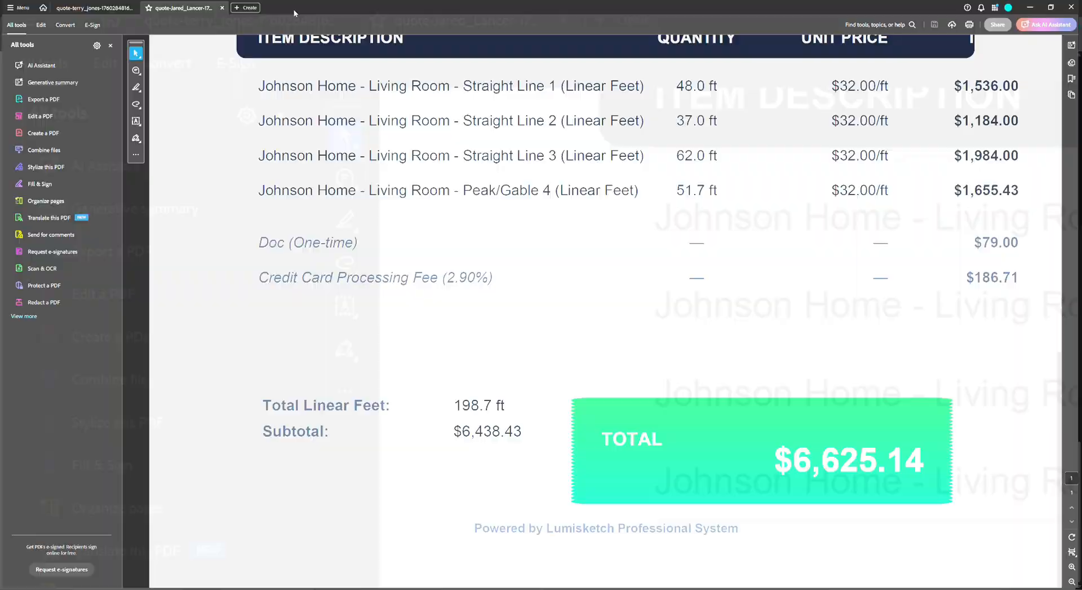
Restore the Acrobat window and close it along with all open tabs.
double_click(294, 13)
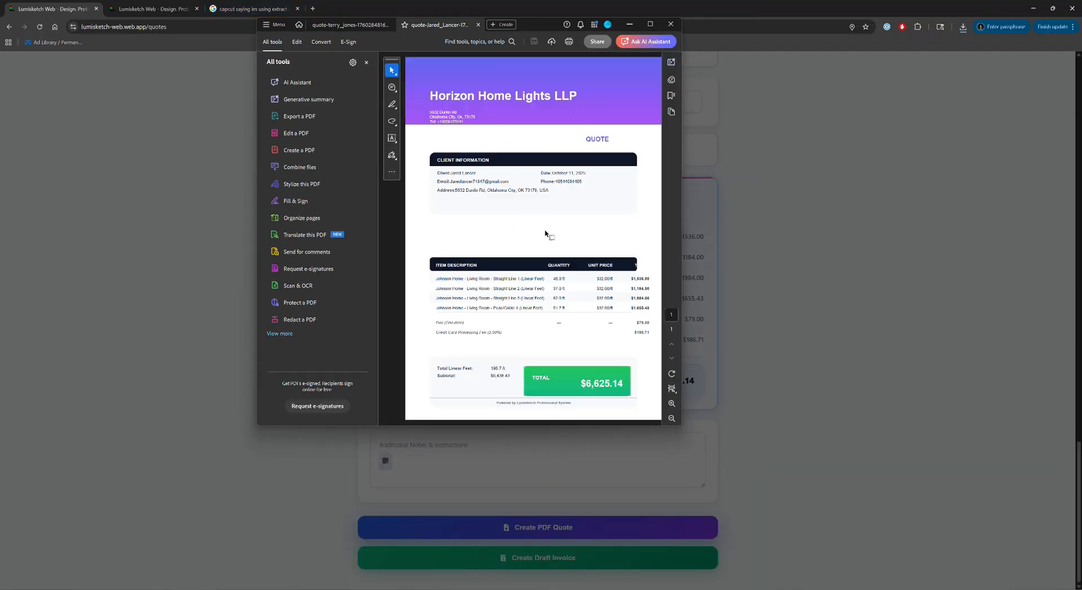
left_click(669, 25)
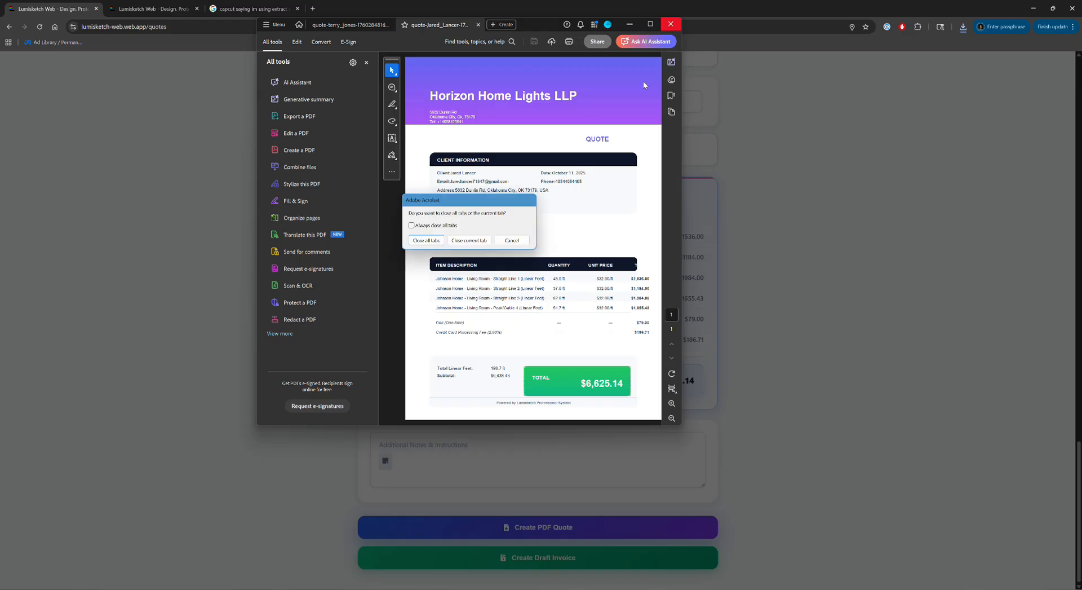
left_click(426, 241)
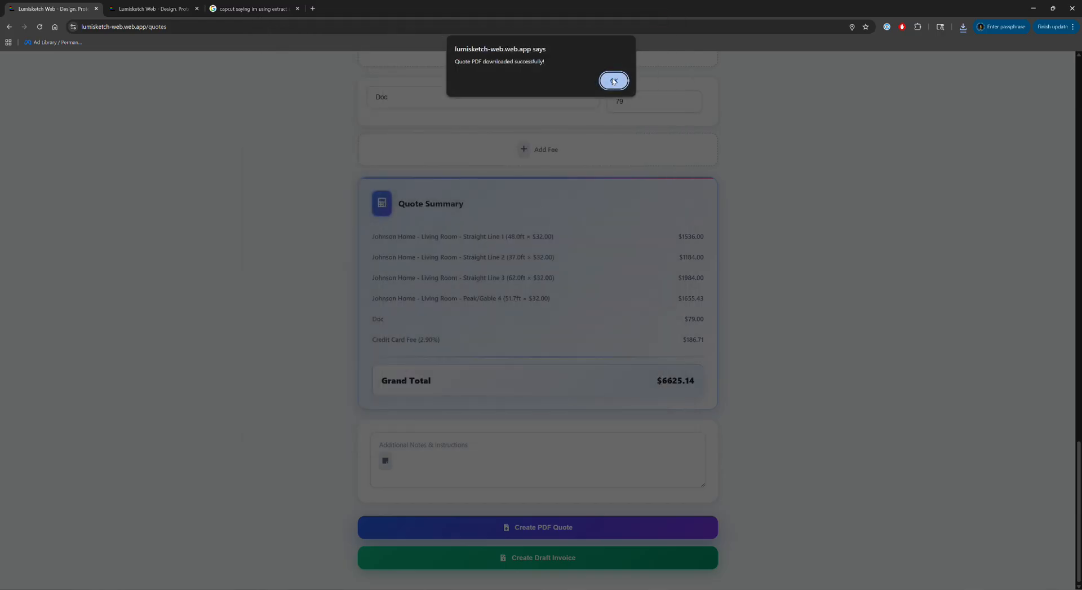
Dismiss the PDF-downloaded alert and return to the top of the Quote Generator form.
left_click(613, 81)
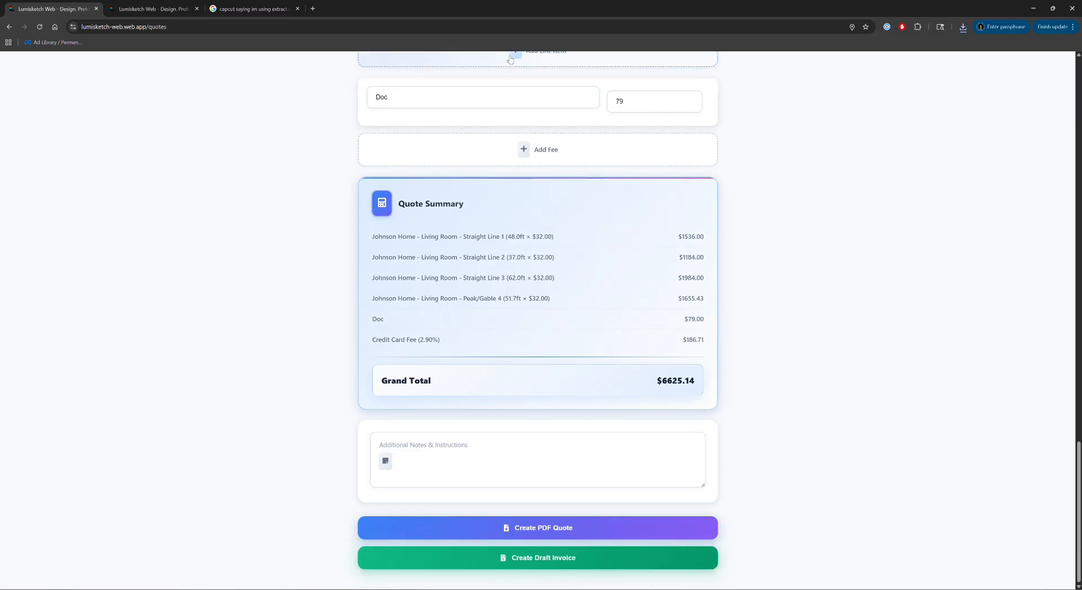
scroll(558, 144, "up", 20)
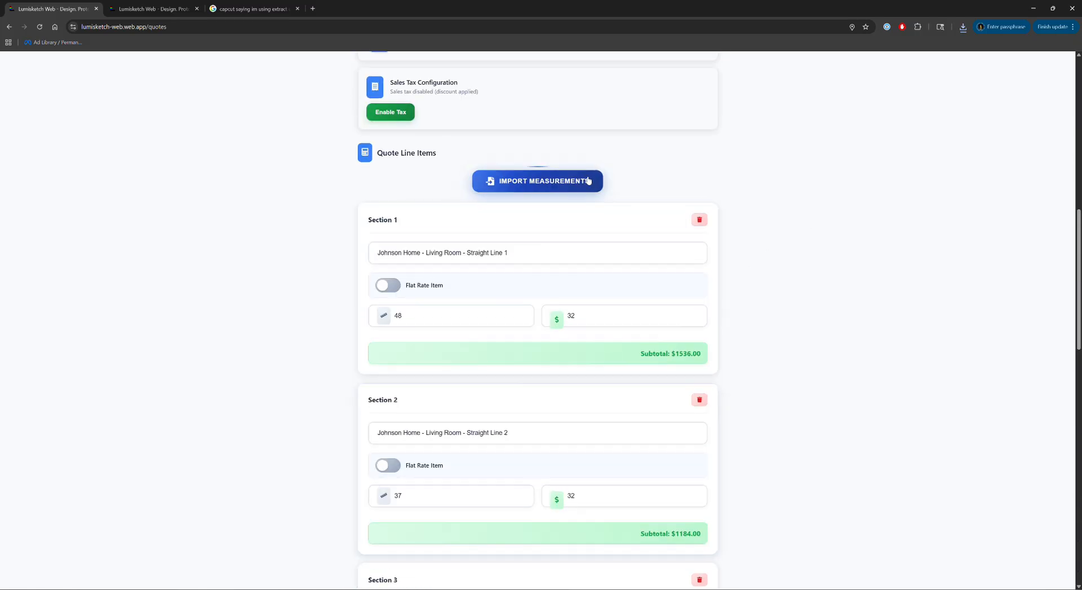
scroll(609, 188, "up", 3)
scroll(613, 195, "up", 2)
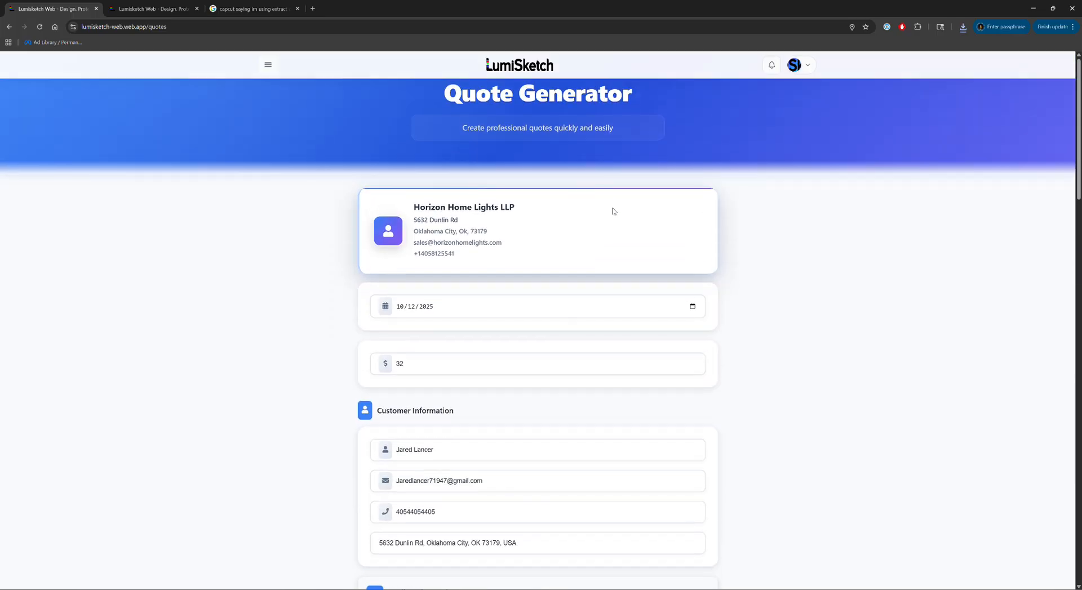